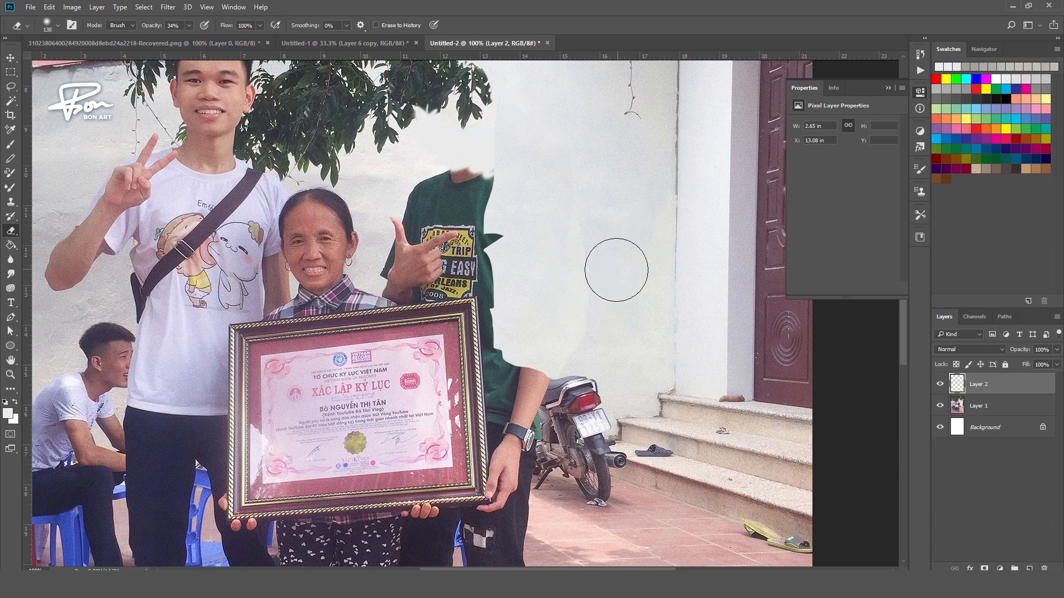
Flip the wall patch horizontally and place it over the outer side of the green shirt.
{"action": "key", "text": "ctrl+t"}
{"action": "right_click", "coordinate": [529, 268]}
{"action": "left_click", "coordinate": [559, 431]}
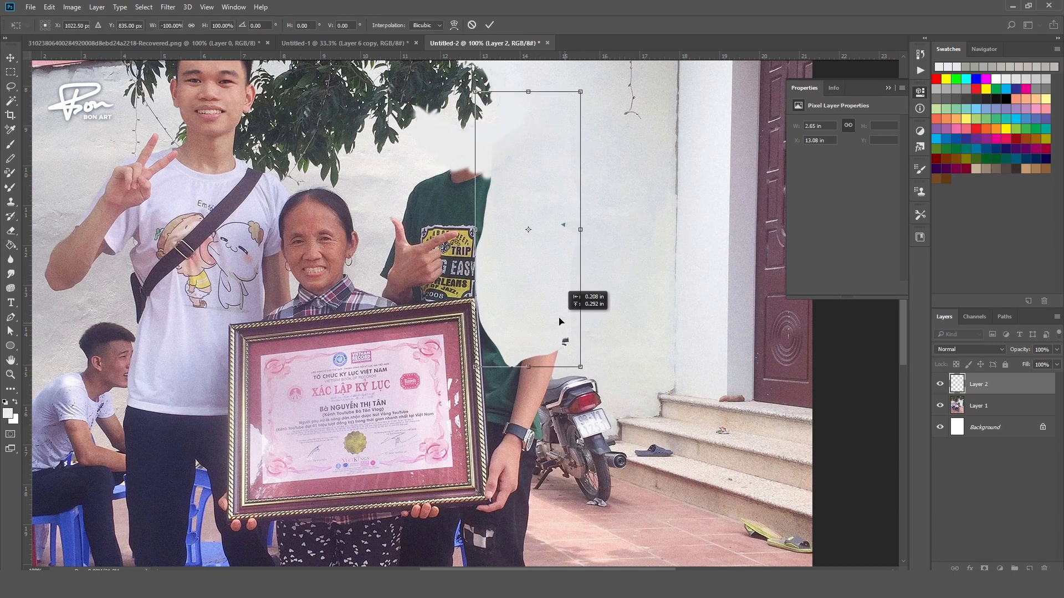
{"action": "key", "text": "Return"}
Clone clean wall texture over the leftover dark and green specks in the wall patch.
{"action": "key", "text": "s"}
{"action": "left_click", "coordinate": [525, 214], "text": "alt"}
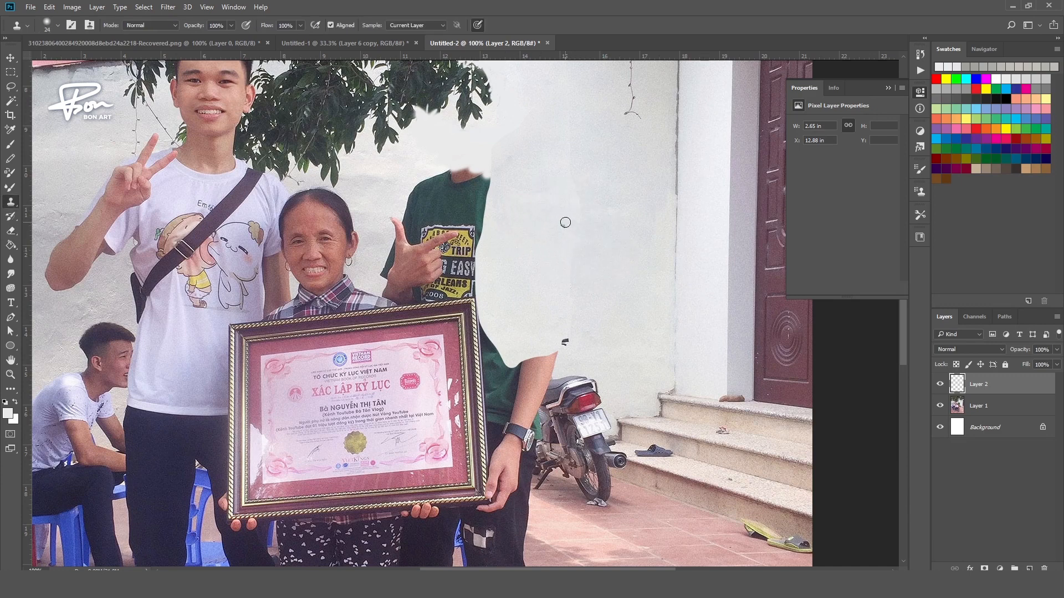
{"action": "scroll", "coordinate": [588, 243], "scroll_direction": "down", "scroll_amount": 2}
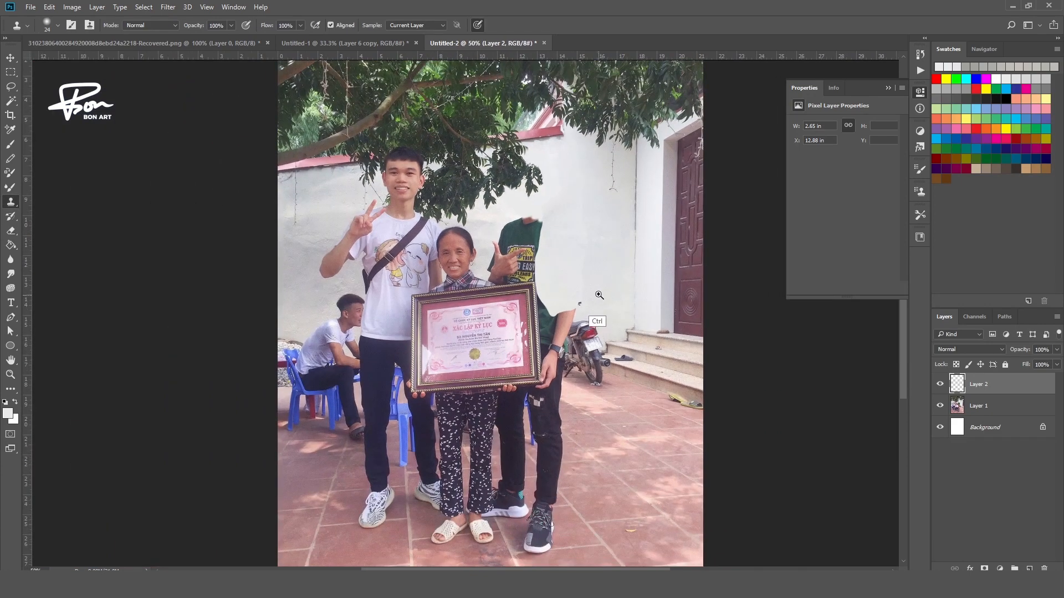
Duplicate the wall patch over the remaining torso of the man in the green shirt.
{"action": "scroll", "coordinate": [587, 244], "scroll_direction": "up", "scroll_amount": 1}
{"action": "key", "text": "v"}
{"action": "left_click_drag", "start_coordinate": [551, 247], "coordinate": [566, 325]}
{"action": "scroll", "coordinate": [477, 251], "scroll_direction": "down", "scroll_amount": 1}
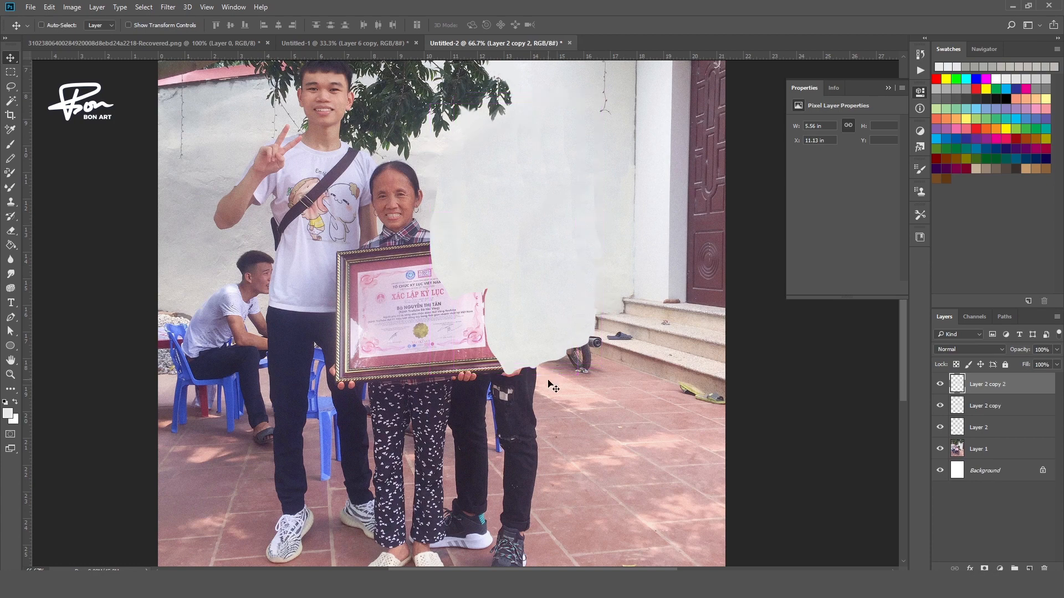
Add and reposition another wall patch copy to cover the arm and motorbike, and merge the patches into one layer.
{"action": "key", "text": "ctrl+e"}
{"action": "left_click_drag", "start_coordinate": [574, 363], "coordinate": [562, 291]}
{"action": "left_click_drag", "start_coordinate": [517, 165], "coordinate": [574, 263]}
{"action": "left_click", "coordinate": [574, 346], "text": "ctrl+alt"}
{"action": "left_click", "coordinate": [974, 406], "text": "shift"}
{"action": "key", "text": "ctrl+e"}
Lower the wall patch to 37% opacity and delete its overlap on the certificate frame using a feathered pen-path selection.
{"action": "key", "text": "3"}
{"action": "key", "text": "7"}
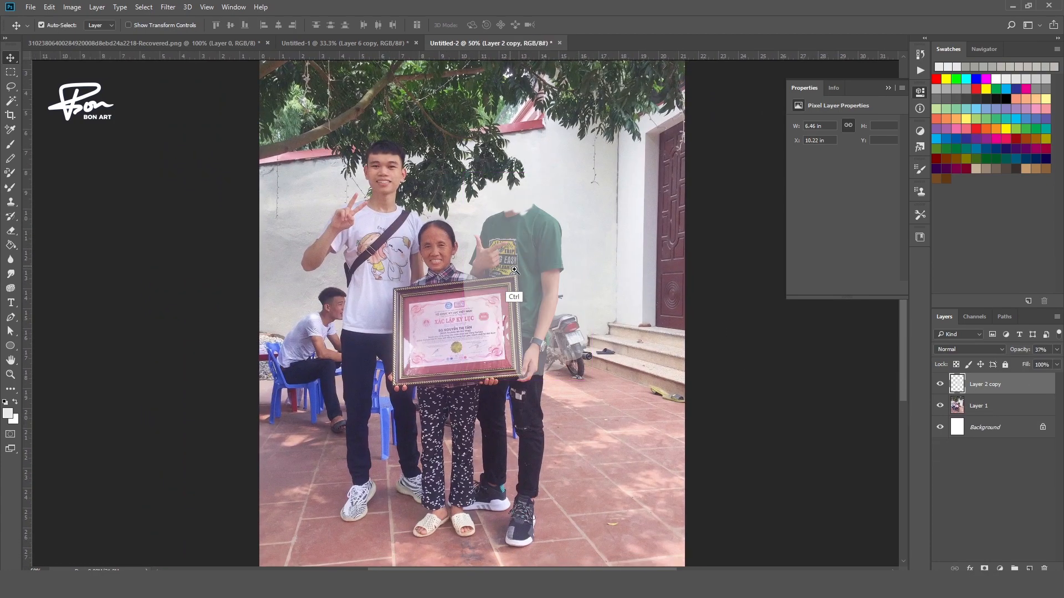
{"action": "key", "text": "ctrl+1"}
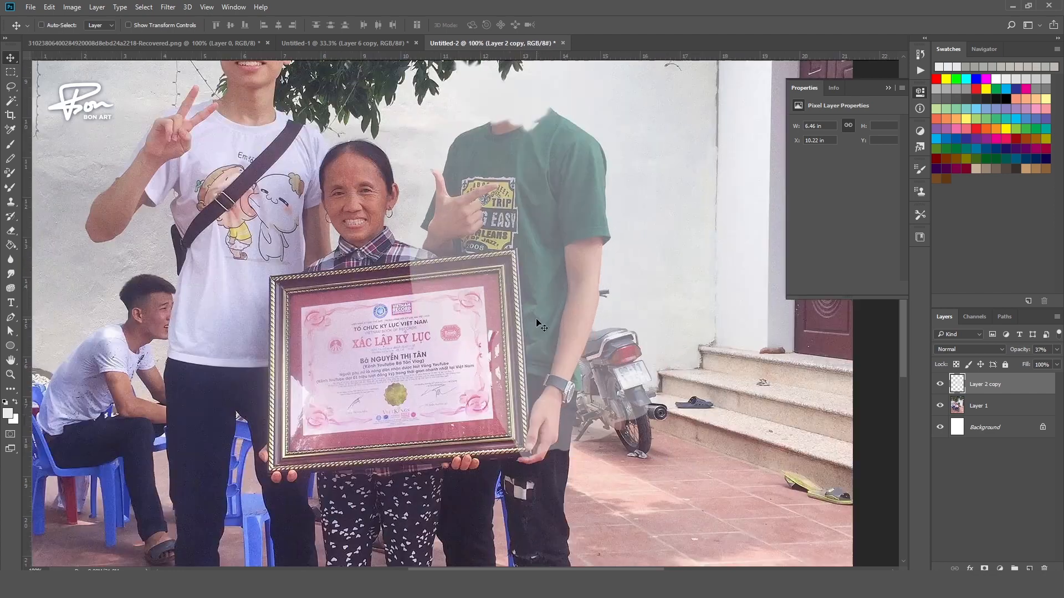
{"action": "key", "text": "p"}
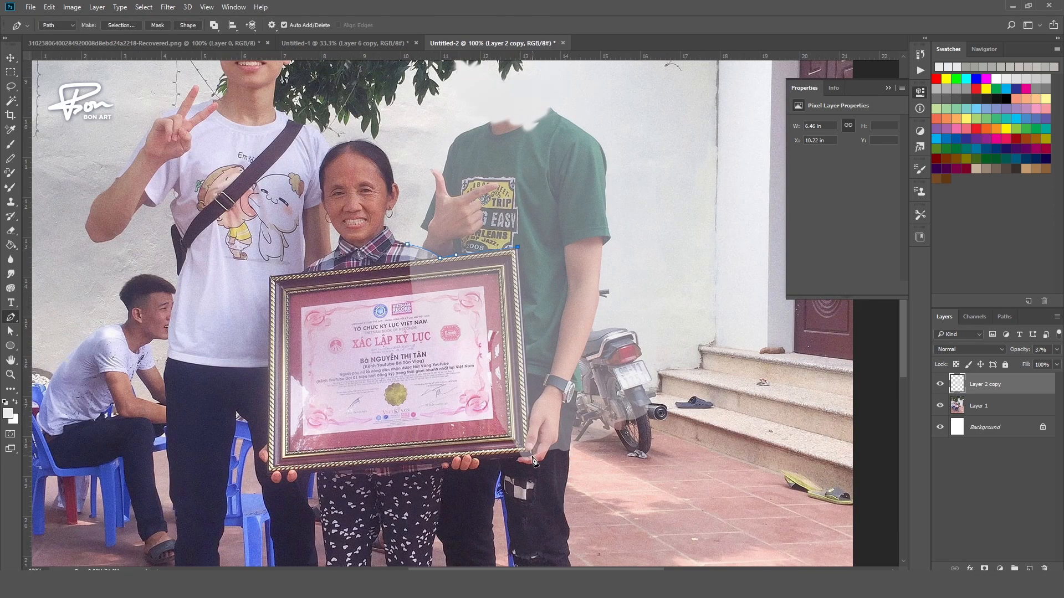
{"action": "key", "text": "ctrl+Return"}
{"action": "key", "text": "shift+F6"}
{"action": "key", "text": "Return"}
{"action": "key", "text": "Delete"}
{"action": "key", "text": "ctrl+d"}
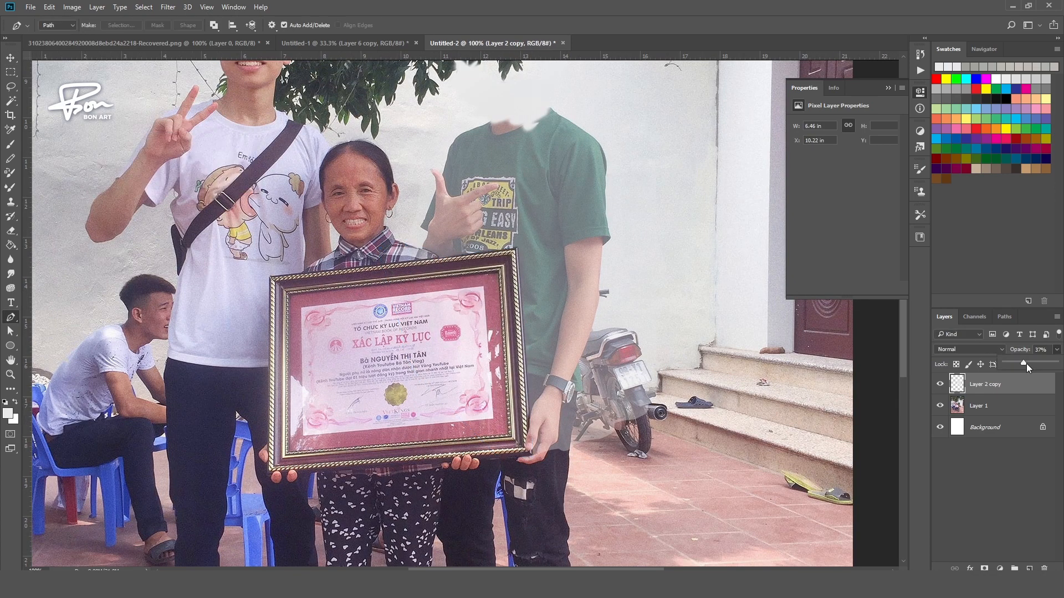
Outline the lower wheel, steps and ground with the Pen tool, feather by 1 pixel and delete that area from the wall patch.
{"action": "left_click", "coordinate": [614, 390]}
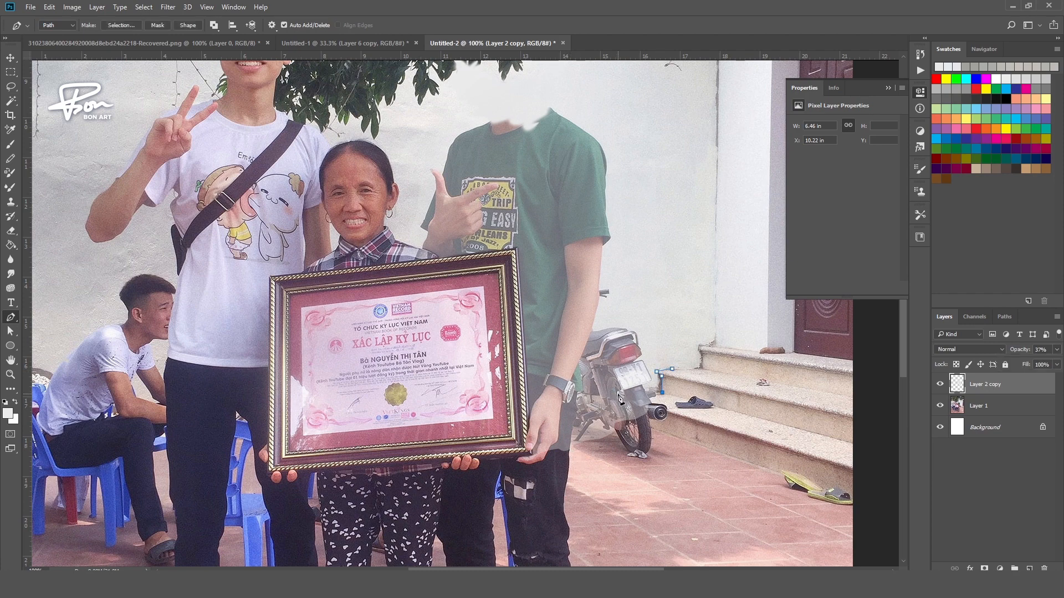
{"action": "key", "text": "ctrl+Return"}
{"action": "key", "text": "shift+F6"}
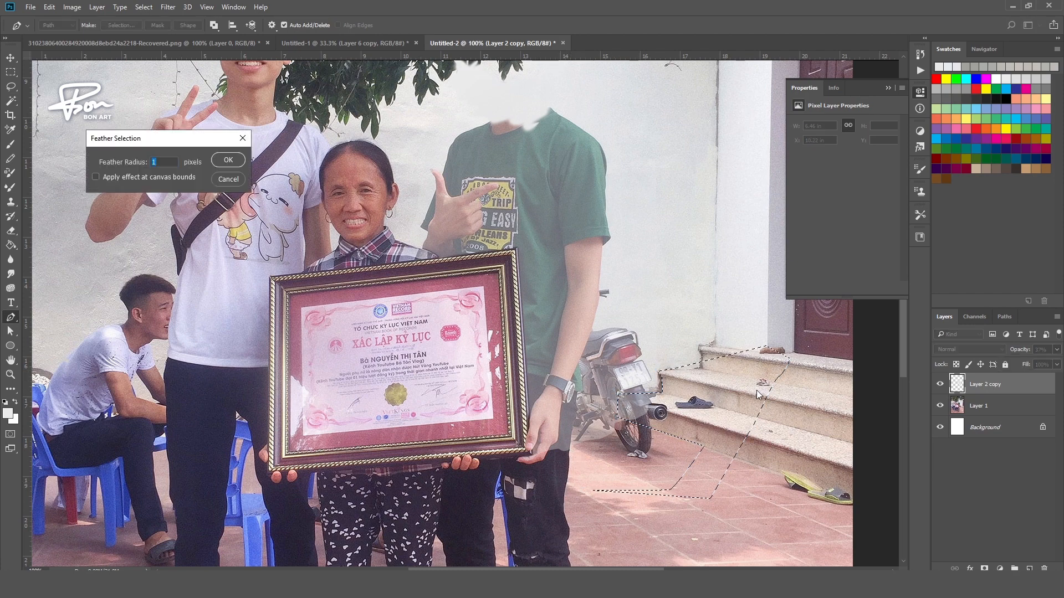
{"action": "key", "text": "Return"}
{"action": "key", "text": "Delete"}
{"action": "key", "text": "ctrl+d"}
Restore the wall patch to 100% opacity and stamp all visible layers into a new layer.
{"action": "left_click_drag", "start_coordinate": [1056, 350], "coordinate": [1058, 364]}
{"action": "left_click_drag", "start_coordinate": [742, 370], "coordinate": [561, 368]}
{"action": "left_click", "coordinate": [574, 503], "text": "ctrl"}
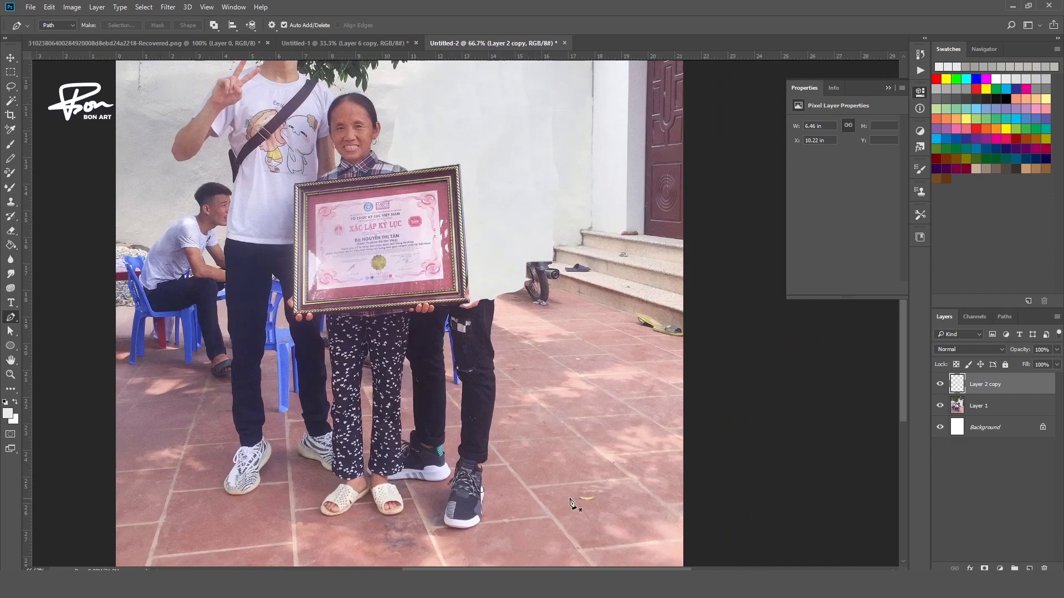
{"action": "left_click_drag", "start_coordinate": [574, 503], "coordinate": [574, 564]}
{"action": "key", "text": "e"}
{"action": "key", "text": "ctrl+alt+shift+e"}
Clone wall texture over the rough area beside the woman's head on the stamped layer.
{"action": "left_click_drag", "start_coordinate": [437, 207], "coordinate": [400, 246]}
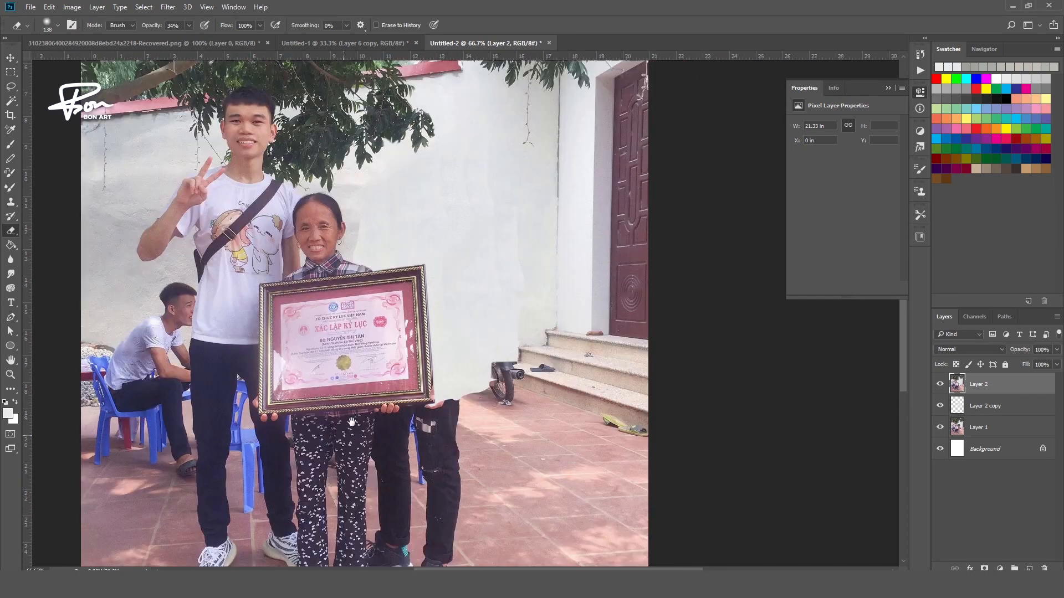
{"action": "left_click", "coordinate": [400, 245], "text": "ctrl"}
{"action": "key", "text": "s"}
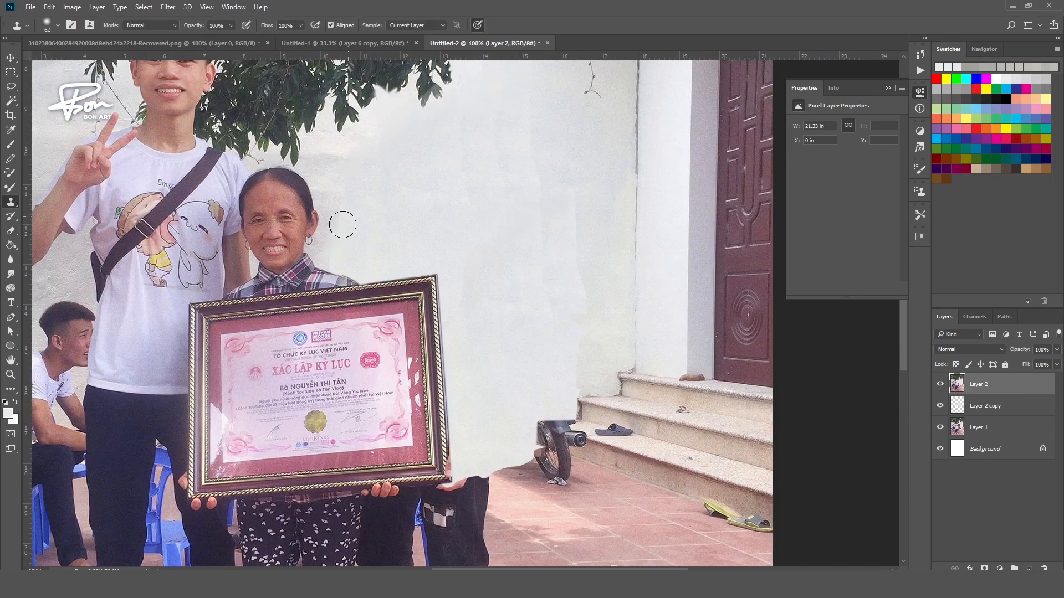
{"action": "scroll", "coordinate": [410, 247], "scroll_direction": "down", "scroll_amount": 2}
{"action": "scroll", "coordinate": [440, 352], "scroll_direction": "up", "scroll_amount": 2}
{"action": "left_click_drag", "start_coordinate": [449, 345], "coordinate": [435, 358]}
Outline the certificate frame's upper-right corner, copy it to a new layer and flip it vertically.
{"action": "key", "text": "p"}
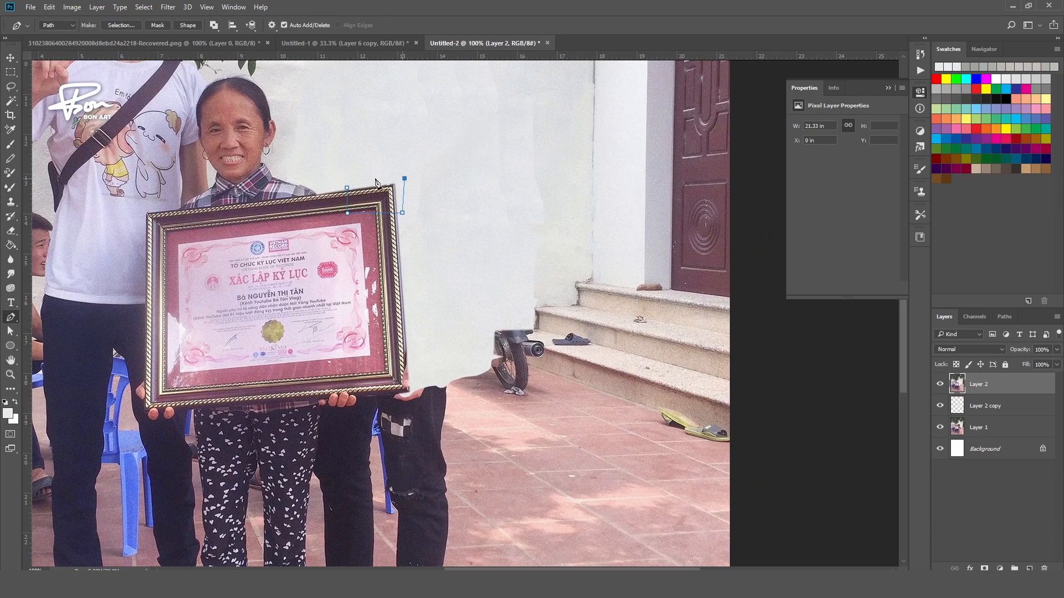
{"action": "key", "text": "ctrl+Return"}
{"action": "key", "text": "ctrl+j"}
{"action": "key", "text": "ctrl+t"}
{"action": "right_click", "coordinate": [395, 204]}
{"action": "left_click", "coordinate": [417, 380]}
Move, rotate and fit the flipped corner piece over the frame's lower-right corner.
{"action": "left_click_drag", "start_coordinate": [388, 201], "coordinate": [409, 391]}
{"action": "scroll", "coordinate": [452, 394], "scroll_direction": "up", "scroll_amount": 1}
{"action": "left_click_drag", "start_coordinate": [435, 349], "coordinate": [427, 331]}
{"action": "left_click_drag", "start_coordinate": [372, 354], "coordinate": [384, 333]}
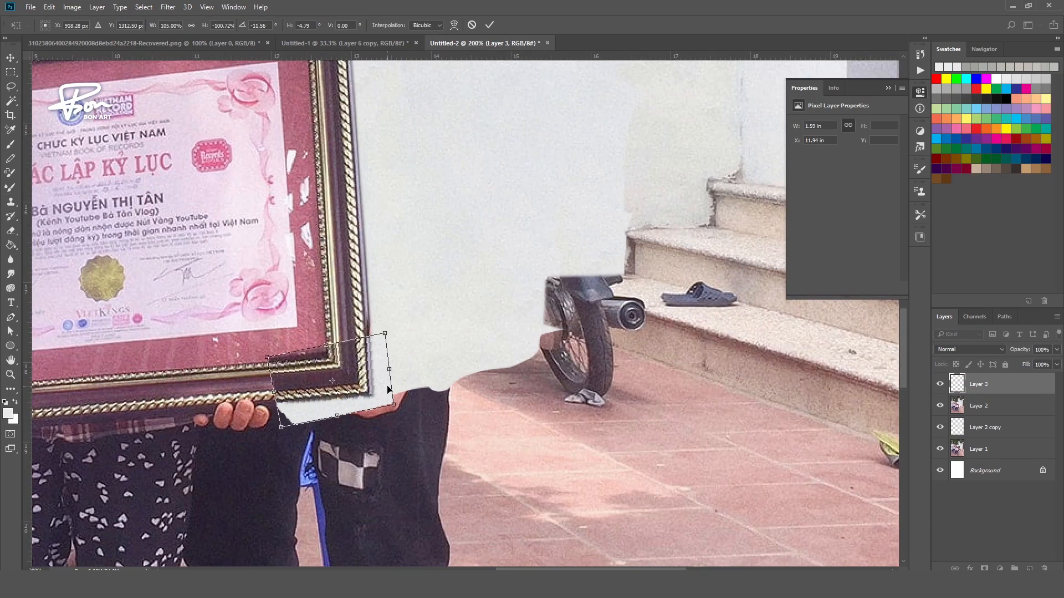
{"action": "key", "text": "Return"}
Erase the excess around the corner piece to blend it into the frame, and merge it into Layer 2.
{"action": "key", "text": "e"}
{"action": "right_click", "coordinate": [317, 382]}
{"action": "left_click", "coordinate": [379, 314]}
{"action": "mouse_move", "coordinate": [291, 350]}
{"action": "left_mouse_down"}
{"action": "mouse_move", "coordinate": [284, 421]}
{"action": "mouse_move", "coordinate": [316, 420]}
{"action": "mouse_move", "coordinate": [282, 392]}
{"action": "mouse_move", "coordinate": [367, 424]}
{"action": "mouse_move", "coordinate": [387, 420]}
{"action": "mouse_move", "coordinate": [345, 404]}
{"action": "left_mouse_up"}
{"action": "scroll", "coordinate": [427, 406], "scroll_direction": "down", "scroll_amount": 1}
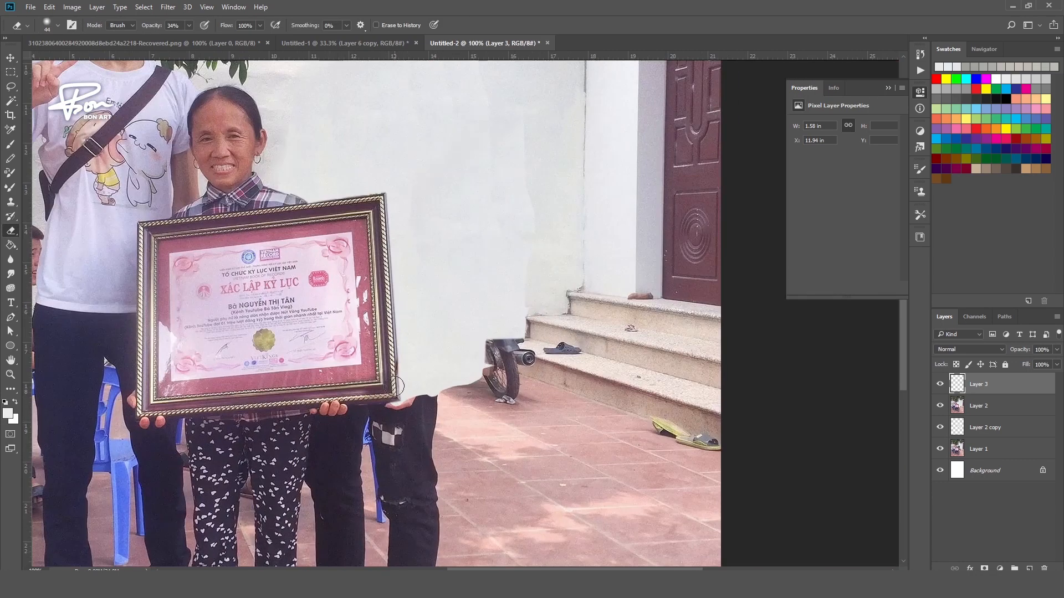
{"action": "scroll", "coordinate": [421, 391], "scroll_direction": "up", "scroll_amount": 1}
{"action": "key", "text": "ctrl+e"}
Trace a pen path from the frame's lower-right corner around the woman's fingers and down her trouser leg.
{"action": "key", "text": "s"}
{"action": "scroll", "coordinate": [422, 398], "scroll_direction": "down", "scroll_amount": 1}
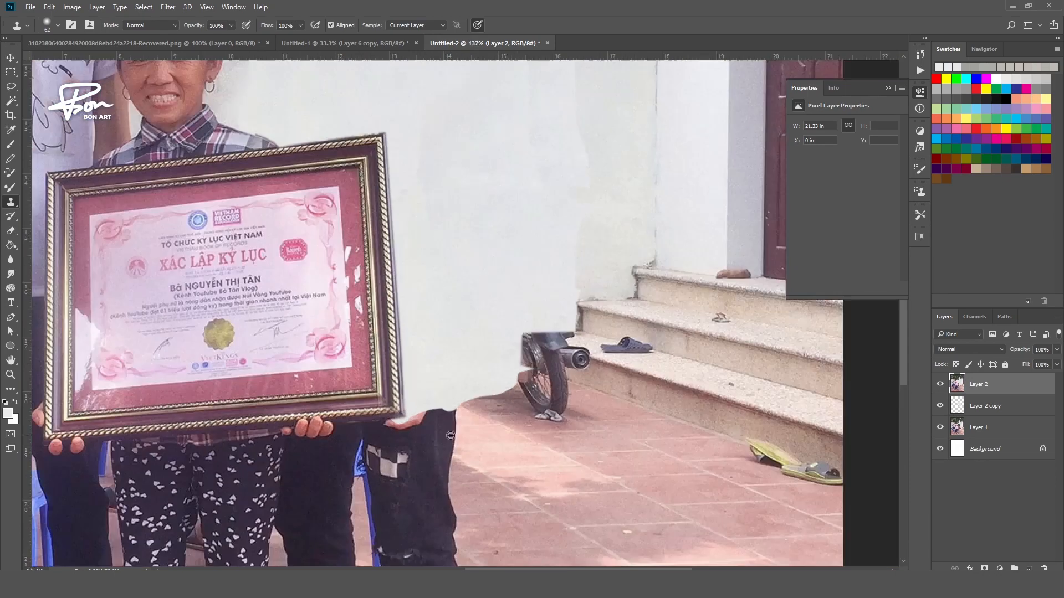
{"action": "scroll", "coordinate": [474, 390], "scroll_direction": "down", "scroll_amount": 2}
{"action": "scroll", "coordinate": [475, 389], "scroll_direction": "down", "scroll_amount": 1}
{"action": "key", "text": "p"}
{"action": "scroll", "coordinate": [382, 296], "scroll_direction": "up", "scroll_amount": 1}
{"action": "left_click", "coordinate": [375, 274]}
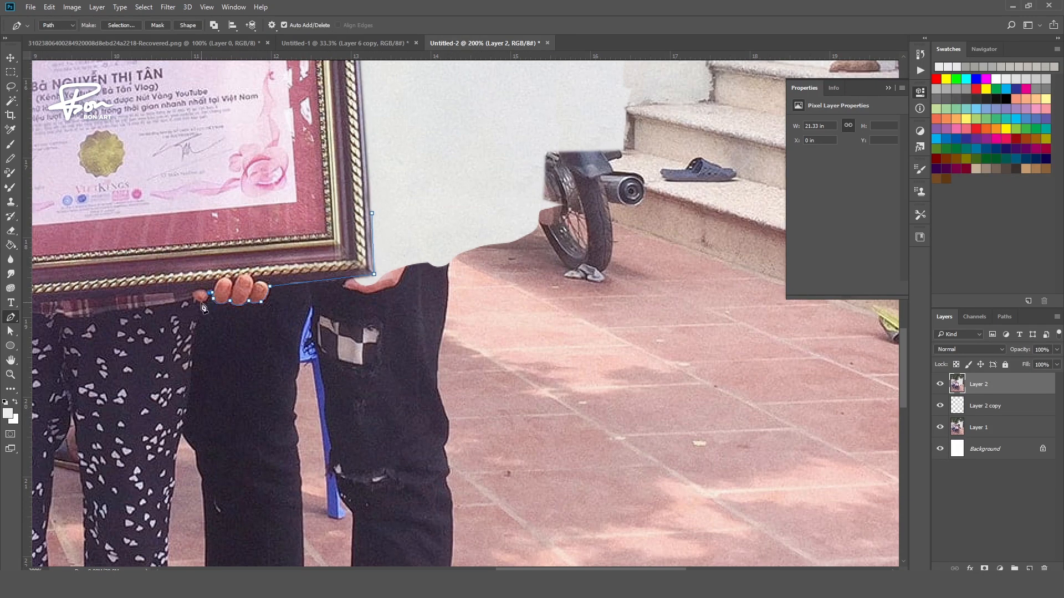
{"action": "scroll", "coordinate": [177, 455], "scroll_direction": "down", "scroll_amount": 1}
{"action": "scroll", "coordinate": [178, 455], "scroll_direction": "down", "scroll_amount": 2}
{"action": "scroll", "coordinate": [180, 455], "scroll_direction": "up", "scroll_amount": 1}
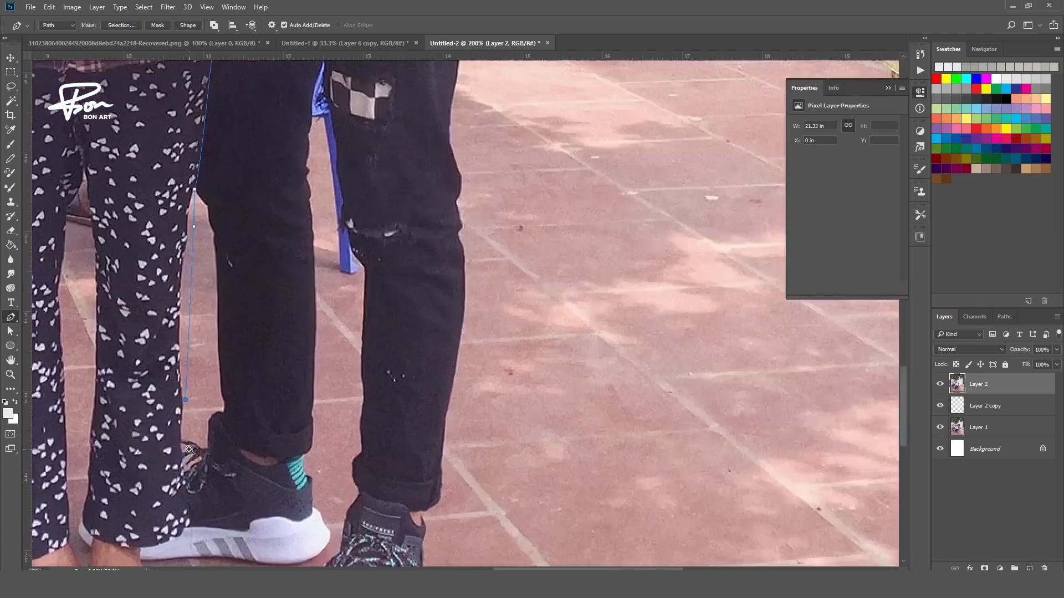
Continue the pen path along the woman's lower trouser leg and around her cuff beside the black shoe.
{"action": "scroll", "coordinate": [183, 454], "scroll_direction": "up", "scroll_amount": 1}
{"action": "left_click", "coordinate": [180, 304]}
{"action": "left_click", "coordinate": [176, 352]}
{"action": "left_click", "coordinate": [172, 362]}
{"action": "left_click", "coordinate": [173, 372]}
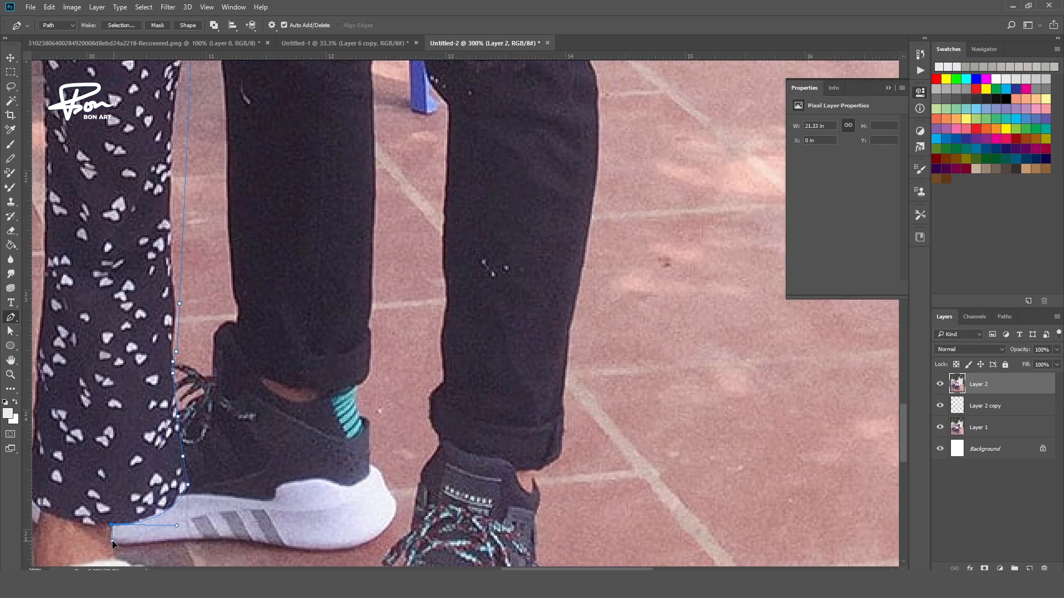
{"action": "left_click_drag", "start_coordinate": [146, 498], "coordinate": [134, 392]}
{"action": "left_click", "coordinate": [102, 453]}
Extend the pen path past her sandal and below the photo's edge, and close it around the headless man's legs.
{"action": "scroll", "coordinate": [226, 373], "scroll_direction": "down", "scroll_amount": 2}
{"action": "left_click", "coordinate": [228, 506]}
{"action": "left_click", "coordinate": [248, 517]}
{"action": "left_click", "coordinate": [323, 526]}
{"action": "scroll", "coordinate": [385, 525], "scroll_direction": "down", "scroll_amount": 1}
{"action": "left_click", "coordinate": [462, 531]}
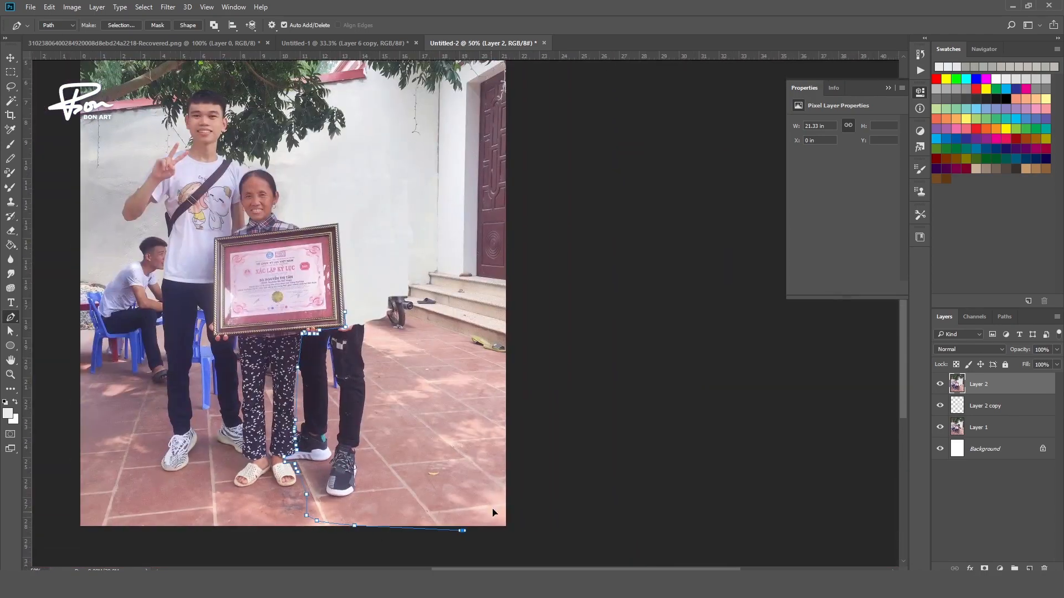
{"action": "left_click", "coordinate": [345, 311]}
Convert the path to a selection, feather it and copy the legs area to a new layer.
{"action": "key", "text": "ctrl+Return"}
{"action": "key", "text": "shift+F6"}
{"action": "key", "text": "Return"}
{"action": "key", "text": "ctrl+j"}
Duplicate Layer 2 above the legs layer, clip it to that layer and shift it left so floor tiles cover the legs.
{"action": "left_click_drag", "start_coordinate": [993, 409], "coordinate": [992, 376], "text": "alt"}
{"action": "key", "text": "ctrl+alt+g"}
{"action": "key", "text": "ctrl+t"}
{"action": "left_click_drag", "start_coordinate": [408, 391], "coordinate": [330, 374]}
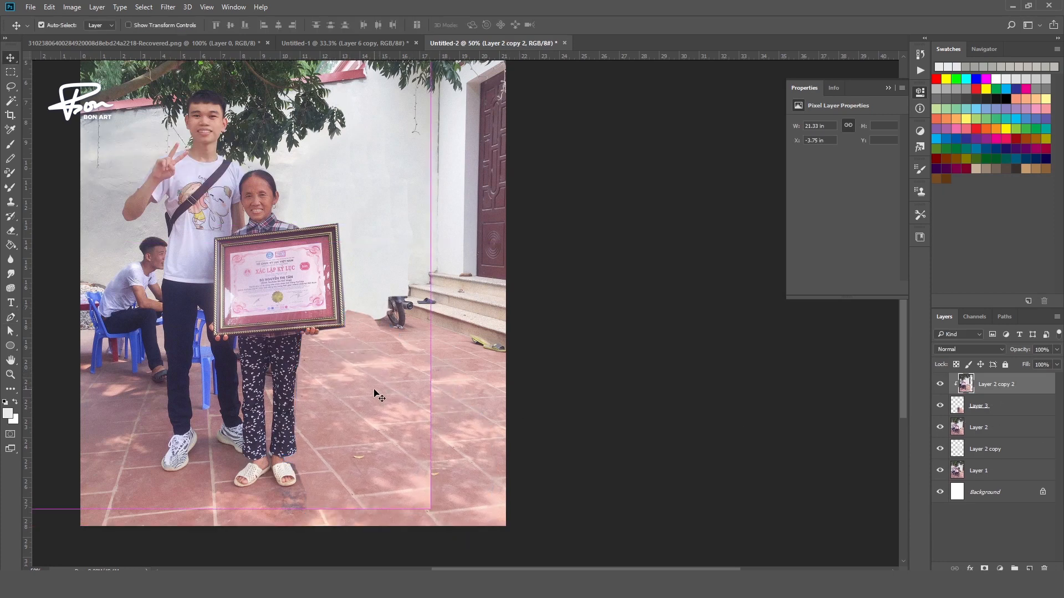
Scale, rotate and reposition the clipped floor copy so its tile lines match the surrounding floor.
{"action": "left_click_drag", "start_coordinate": [431, 511], "coordinate": [424, 501]}
{"action": "left_click_drag", "start_coordinate": [412, 457], "coordinate": [407, 467]}
{"action": "left_click_drag", "start_coordinate": [506, 373], "coordinate": [510, 382]}
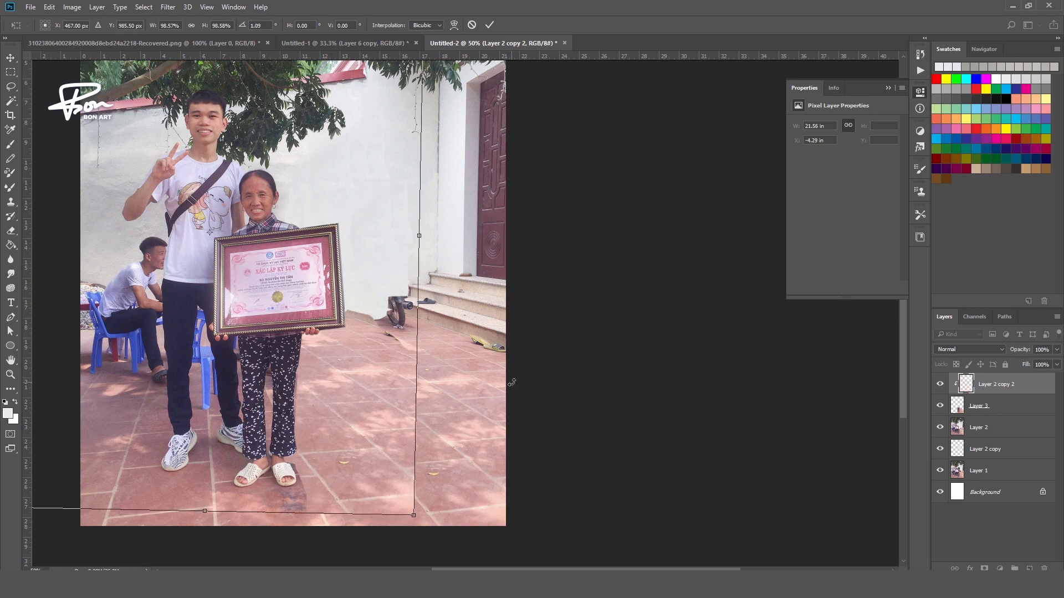
{"action": "left_click_drag", "start_coordinate": [396, 491], "coordinate": [507, 476]}
{"action": "left_click_drag", "start_coordinate": [511, 364], "coordinate": [534, 405]}
{"action": "key", "text": "Return"}
Enlarge the eraser and soften the clipped floor copy's seam along the lower part of the photo.
{"action": "key", "text": "e"}
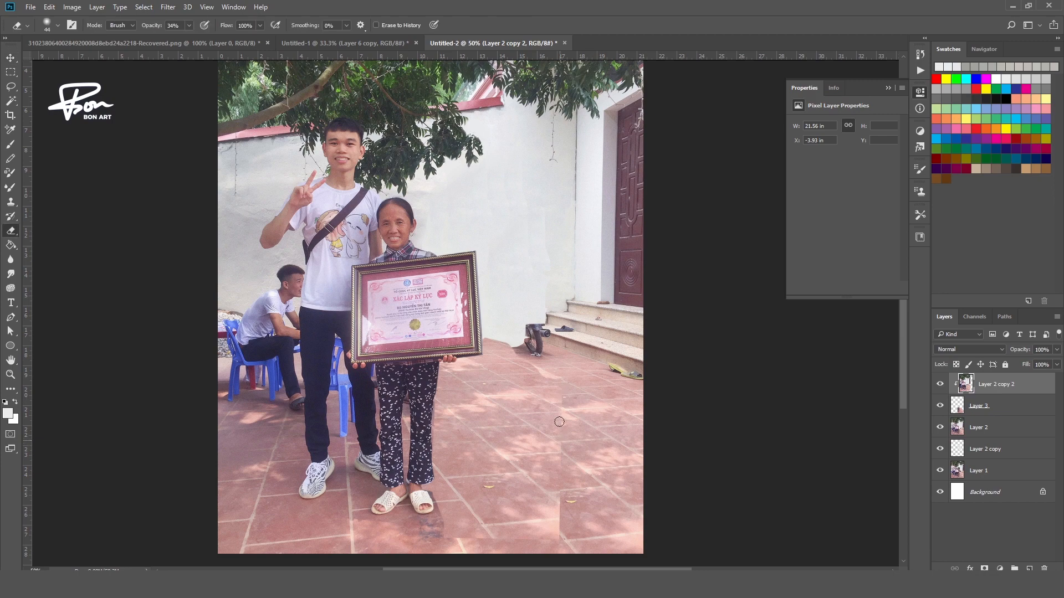
{"action": "right_click", "coordinate": [560, 515]}
{"action": "left_click_drag", "start_coordinate": [641, 312], "coordinate": [652, 313]}
{"action": "left_click_drag", "start_coordinate": [549, 516], "coordinate": [356, 543]}
Warp the clipped floor copy, pulling its lower-right corner slightly outward to align the tile lines.
{"action": "key", "text": "ctrl+t"}
{"action": "right_click", "coordinate": [569, 267]}
{"action": "left_click", "coordinate": [597, 352]}
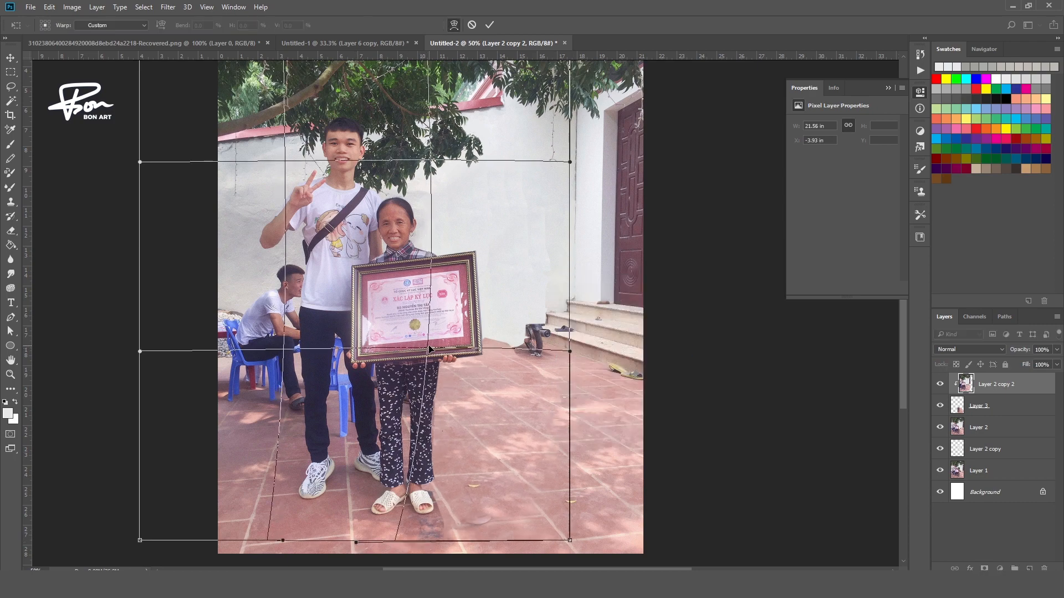
{"action": "left_click_drag", "start_coordinate": [569, 540], "coordinate": [573, 551]}
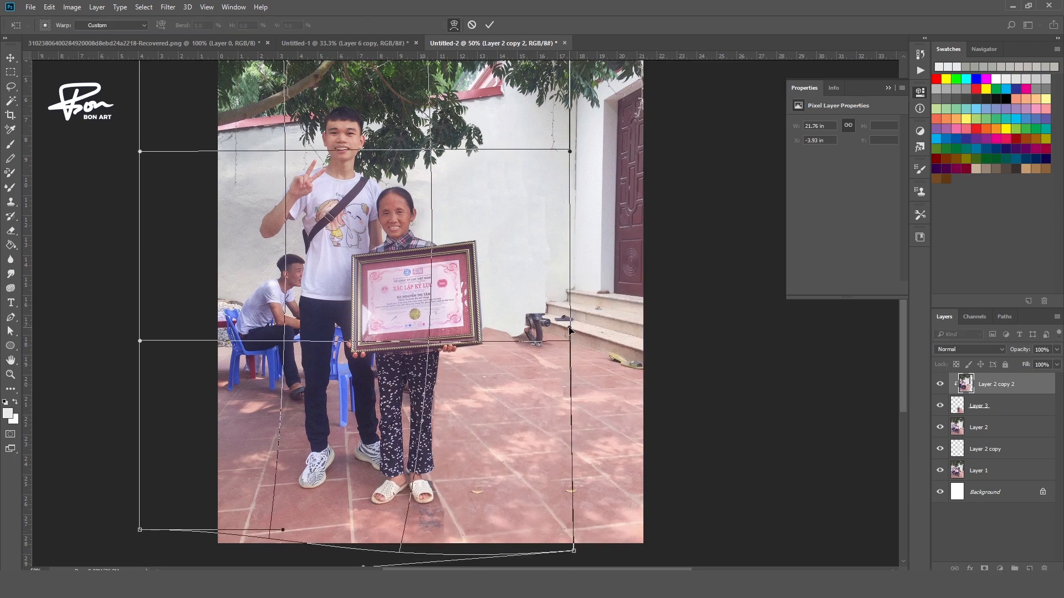
{"action": "key", "text": "Return"}
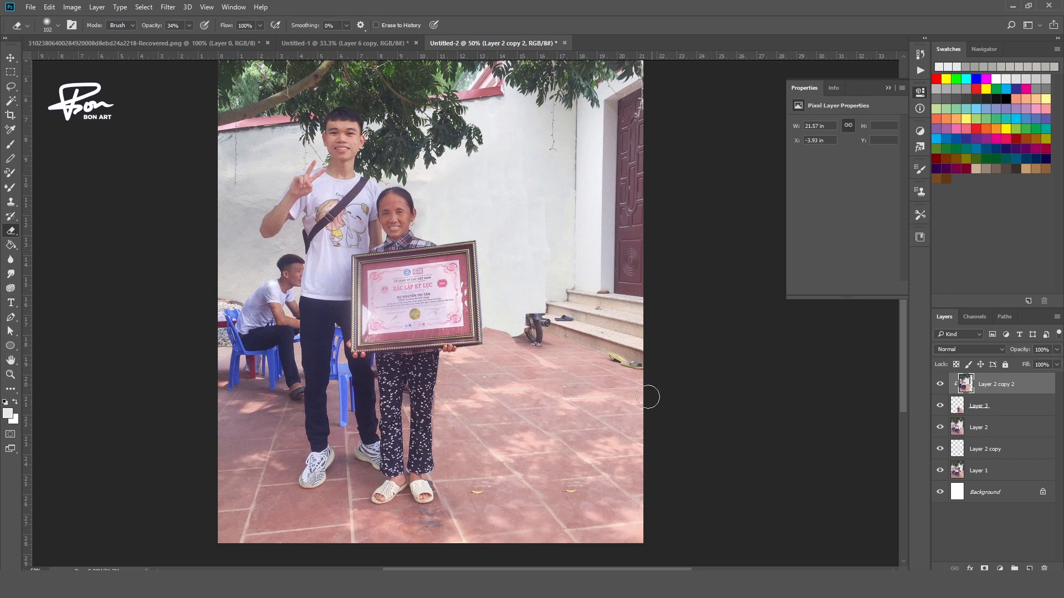
Blend the clipped floor copy near the motorbike wheel with a 20 px eraser.
{"action": "scroll", "coordinate": [579, 327], "scroll_direction": "down", "scroll_amount": 1}
{"action": "scroll", "coordinate": [548, 377], "scroll_direction": "up", "scroll_amount": 2}
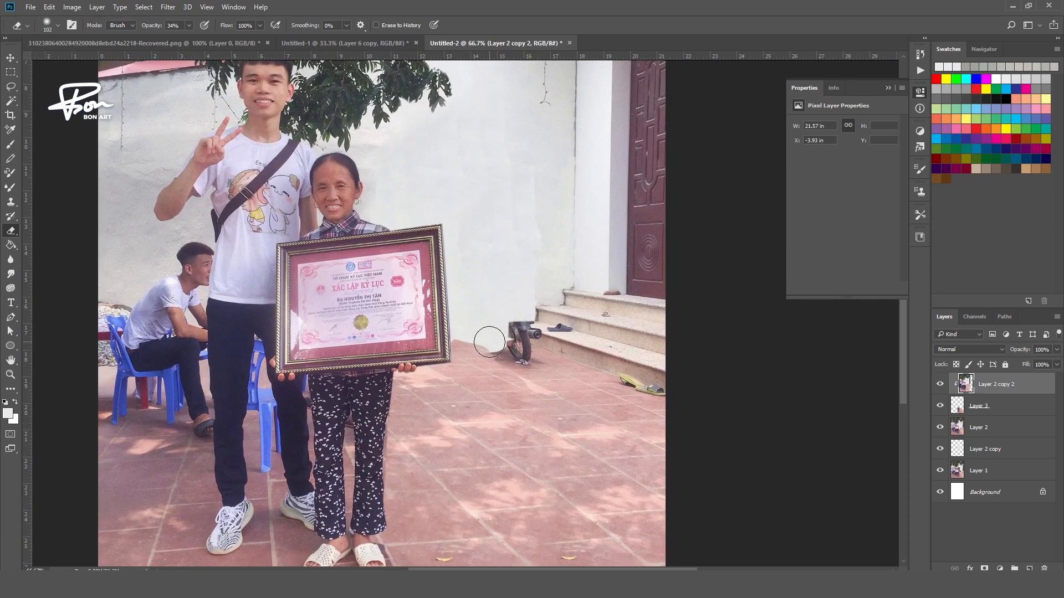
{"action": "right_click", "coordinate": [505, 344]}
{"action": "type", "text": "20"}
{"action": "key", "text": "Return"}
{"action": "scroll", "coordinate": [591, 394], "scroll_direction": "down", "scroll_amount": 1}
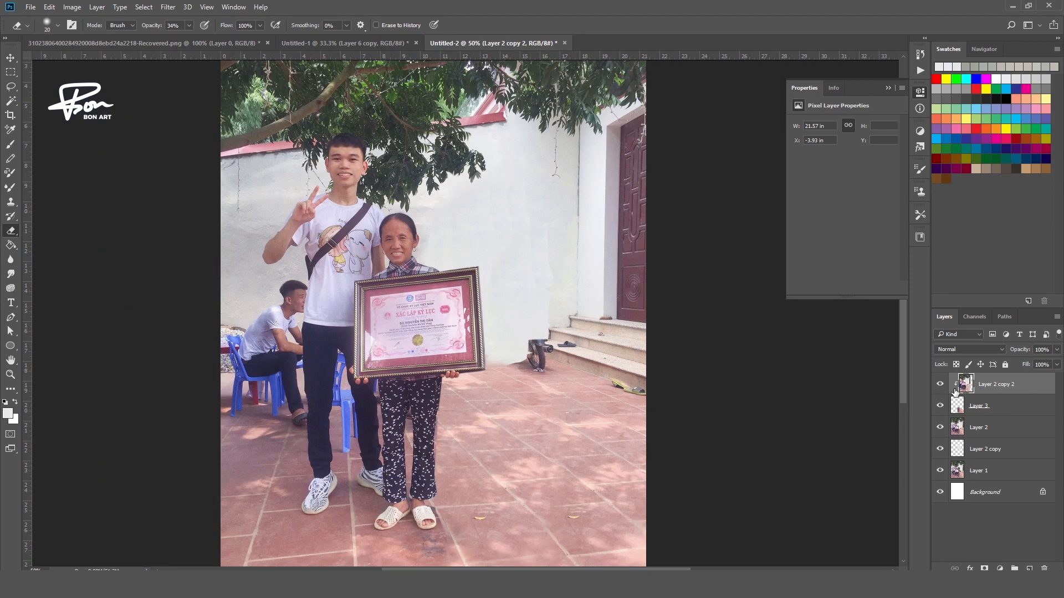
Stamp the visible layers into a new layer and copy a feathered, pen-outlined floor area near the motorbike wheel.
{"action": "key", "text": "ctrl+shift+alt+e"}
{"action": "scroll", "coordinate": [604, 376], "scroll_direction": "up", "scroll_amount": 1}
{"action": "key", "text": "p"}
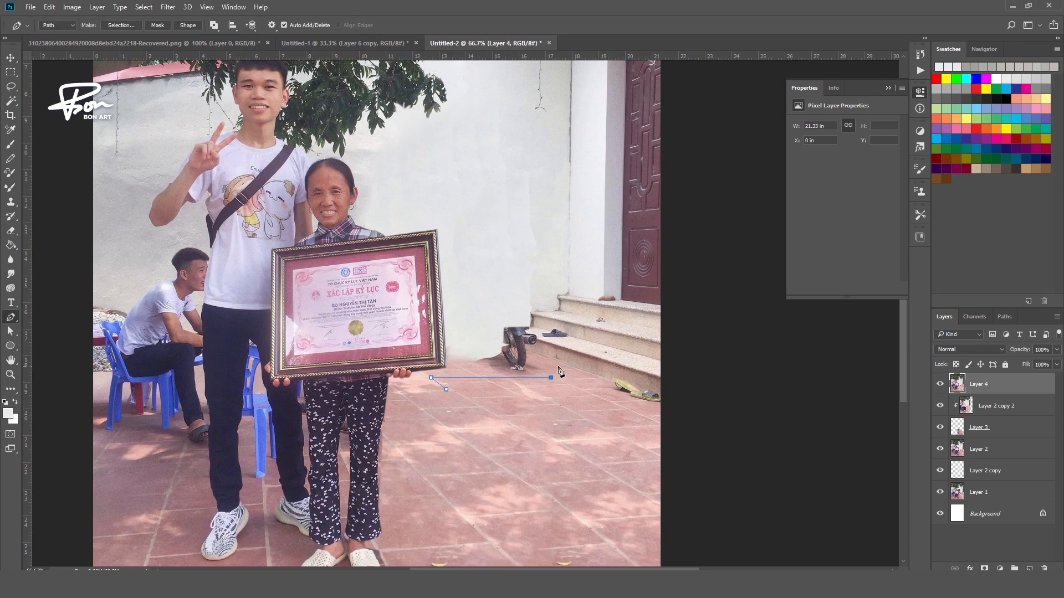
{"action": "left_click", "coordinate": [475, 447]}
{"action": "key", "text": "ctrl+Return"}
{"action": "key", "text": "shift+F6"}
{"action": "key", "text": "Return"}
{"action": "key", "text": "ctrl+j"}
Move the floor piece over the wheel and wall base, erase its edges to blend it, and merge it down.
{"action": "key", "text": "v"}
{"action": "mouse_move", "coordinate": [542, 416]}
{"action": "left_mouse_down"}
{"action": "mouse_move", "coordinate": [527, 394]}
{"action": "mouse_move", "coordinate": [472, 392]}
{"action": "left_mouse_up"}
{"action": "key", "text": "e"}
{"action": "right_click", "coordinate": [402, 369]}
{"action": "left_click", "coordinate": [437, 311]}
{"action": "left_click", "coordinate": [377, 354]}
{"action": "mouse_move", "coordinate": [377, 354]}
{"action": "left_mouse_down"}
{"action": "mouse_move", "coordinate": [414, 349]}
{"action": "mouse_move", "coordinate": [421, 397]}
{"action": "mouse_move", "coordinate": [529, 422]}
{"action": "left_mouse_up"}
{"action": "key", "text": "ctrl+e"}
Outline part of the lowest stone step, copy it to a new layer and move it over the motorbike remains.
{"action": "key", "text": "p"}
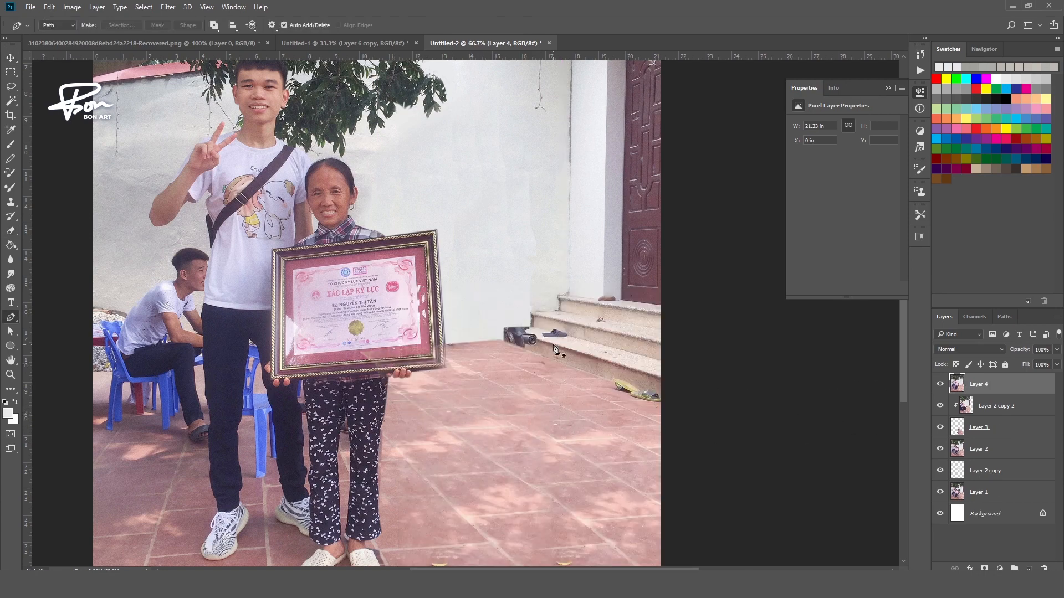
{"action": "left_click", "coordinate": [639, 357]}
{"action": "key", "text": "ctrl+Return"}
{"action": "key", "text": "ctrl+j"}
{"action": "key", "text": "v"}
{"action": "mouse_move", "coordinate": [609, 363]}
{"action": "left_mouse_down"}
{"action": "mouse_move", "coordinate": [553, 346]}
{"action": "mouse_move", "coordinate": [537, 326]}
{"action": "left_mouse_up"}
Erase the step piece's edges and fit it to the staircase with 98.49% height and an 11.03° horizontal skew.
{"action": "key", "text": "e"}
{"action": "right_click", "coordinate": [609, 360]}
{"action": "left_click", "coordinate": [670, 314]}
{"action": "left_click", "coordinate": [600, 342]}
{"action": "key", "text": "ctrl+t"}
{"action": "left_click_drag", "start_coordinate": [497, 327], "coordinate": [522, 317]}
{"action": "scroll", "coordinate": [570, 347], "scroll_direction": "up", "scroll_amount": 1}
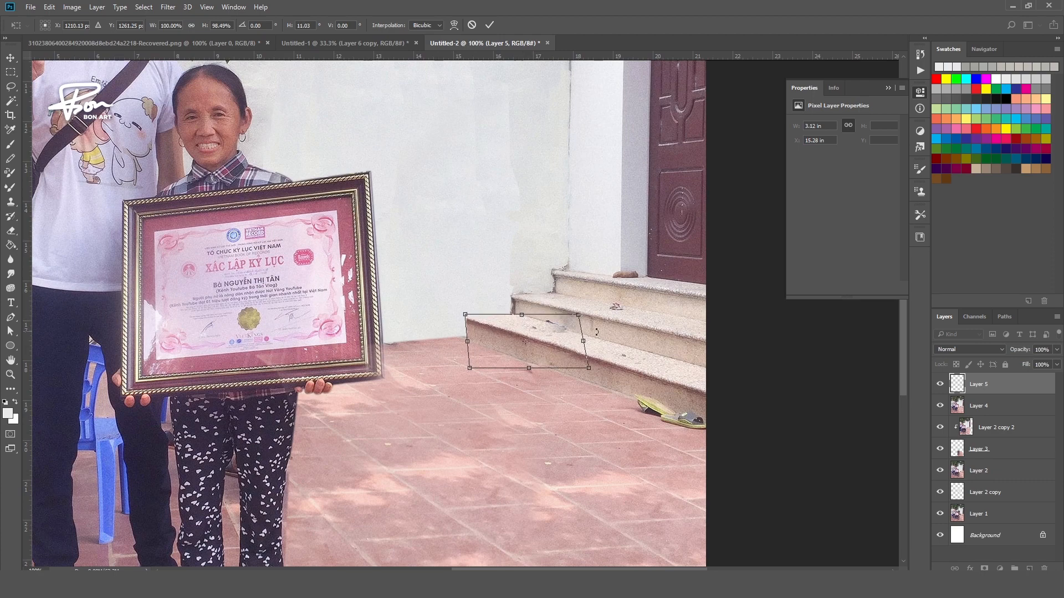
{"action": "key", "text": "Return"}
Blend and merge the step piece into Layer 4, and clone away the blue sandal and flaws around the steps.
{"action": "key", "text": "e"}
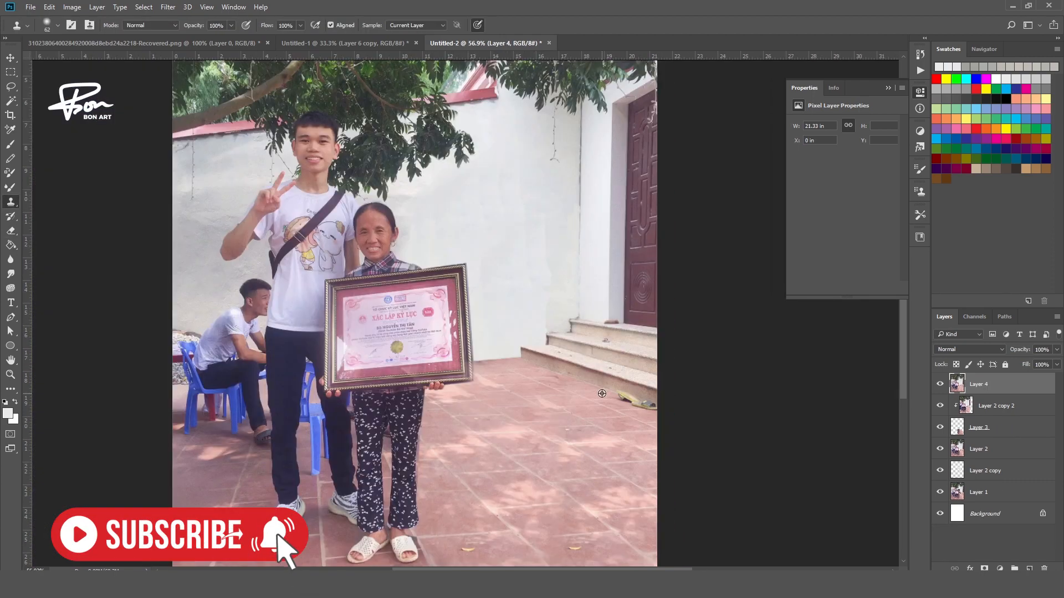
{"action": "scroll", "coordinate": [601, 393], "scroll_direction": "up", "scroll_amount": 3}
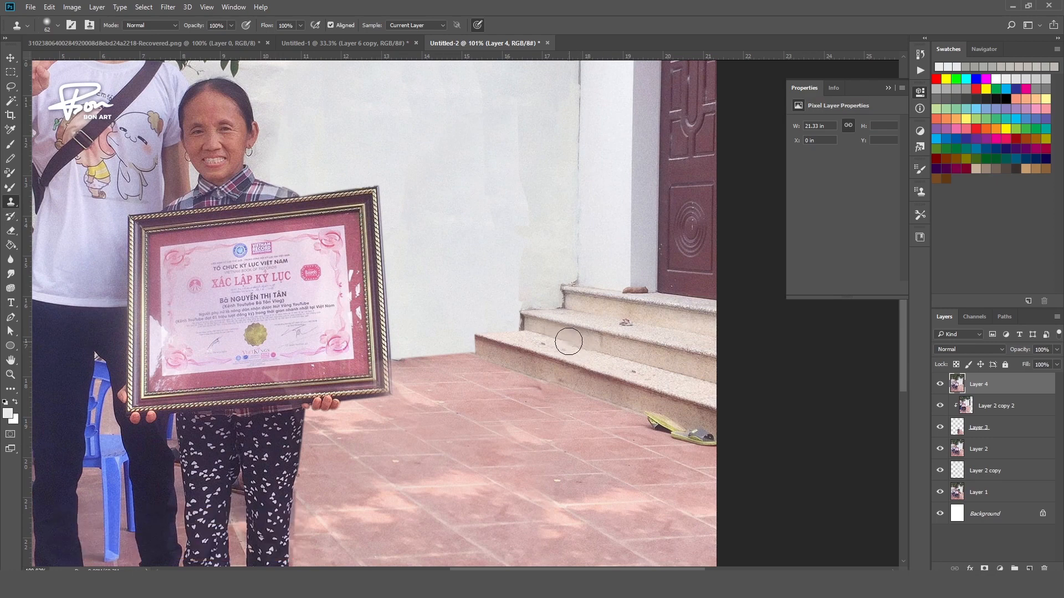
{"action": "key", "text": "ctrl+0"}
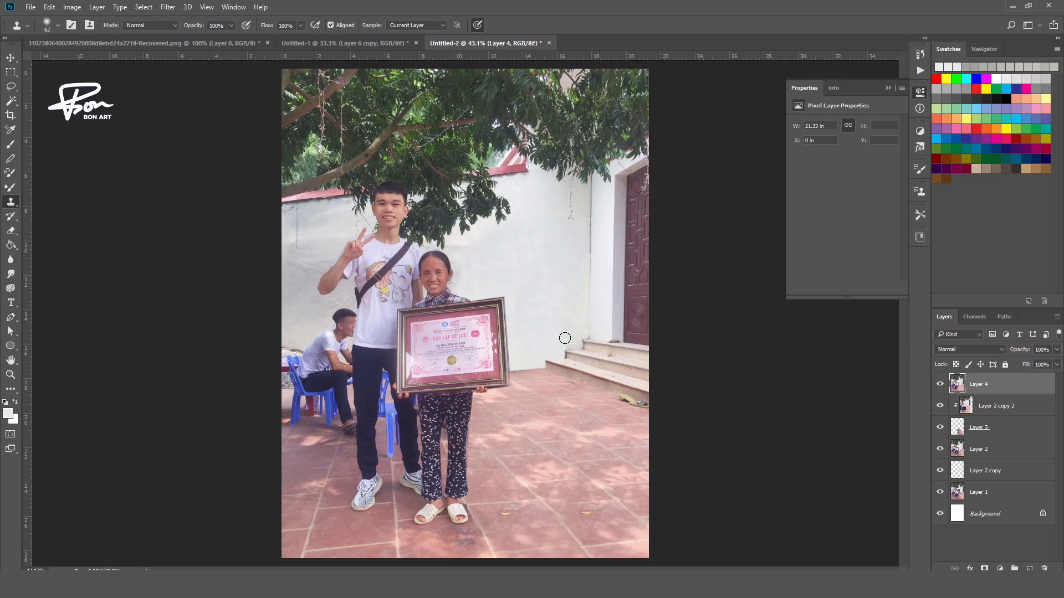
Outline the blue chair's hidden backrest edge and seat beside the seated man with the Pen tool and make a feathered selection.
{"action": "scroll", "coordinate": [339, 379], "scroll_direction": "up", "scroll_amount": 3}
{"action": "left_click_drag", "start_coordinate": [522, 515], "coordinate": [535, 487]}
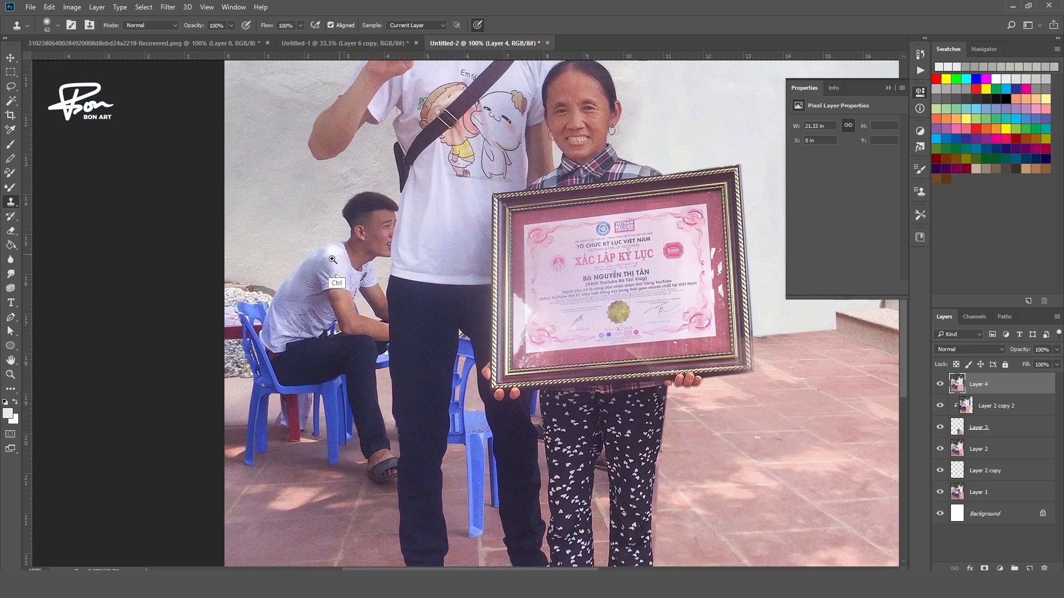
{"action": "key", "text": "ctrl+0"}
{"action": "scroll", "coordinate": [266, 343], "scroll_direction": "up", "scroll_amount": 4}
{"action": "key", "text": "p"}
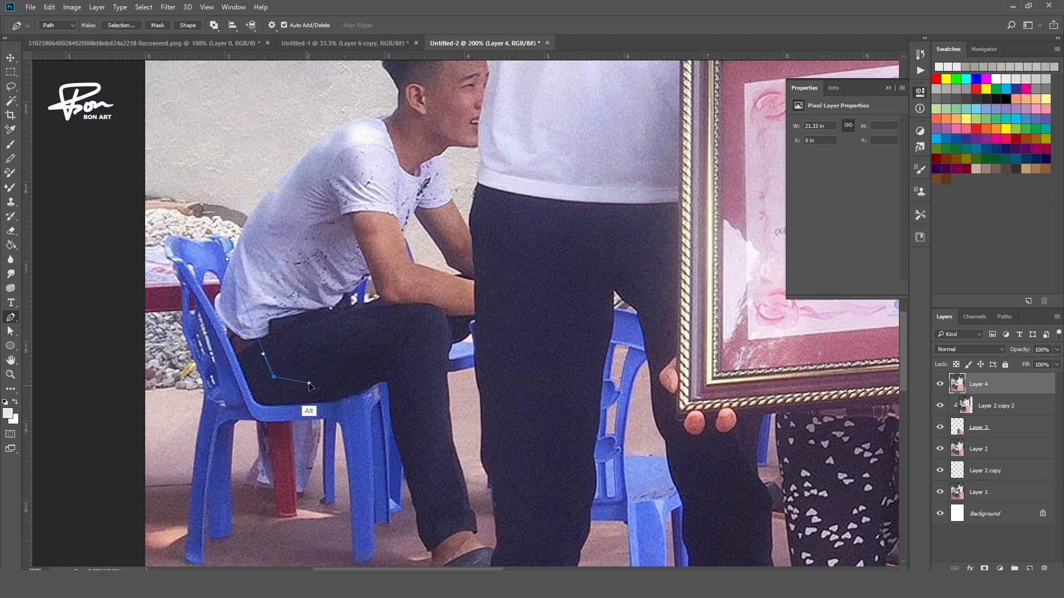
{"action": "left_click_drag", "start_coordinate": [387, 387], "coordinate": [242, 391]}
{"action": "key", "text": "ctrl+Return"}
{"action": "key", "text": "shift+F6"}
{"action": "key", "text": "Return"}
Paint the selected backrest and seat in sampled chair blue, and fill the backrest gap with sampled table purple and gravel grey.
{"action": "key", "text": "b"}
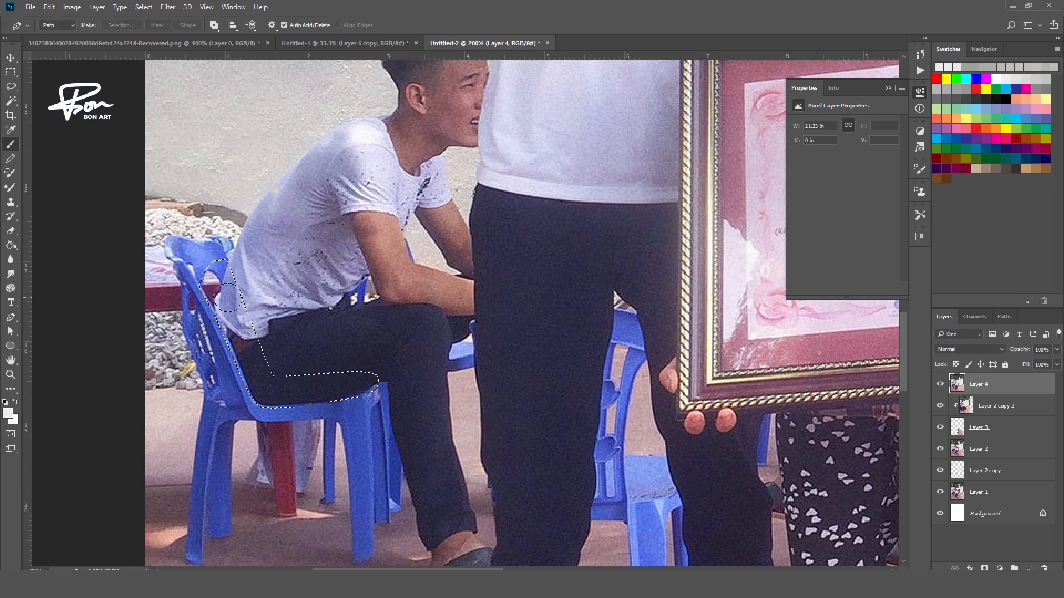
{"action": "left_click", "coordinate": [212, 299], "text": "alt"}
{"action": "mouse_move", "coordinate": [245, 304]}
{"action": "left_mouse_down"}
{"action": "mouse_move", "coordinate": [234, 282]}
{"action": "mouse_move", "coordinate": [274, 370]}
{"action": "mouse_move", "coordinate": [355, 377]}
{"action": "mouse_move", "coordinate": [268, 387]}
{"action": "mouse_move", "coordinate": [370, 397]}
{"action": "mouse_move", "coordinate": [254, 387]}
{"action": "left_mouse_up"}
{"action": "right_click", "coordinate": [269, 362], "text": "alt"}
{"action": "left_click", "coordinate": [210, 283], "text": "alt"}
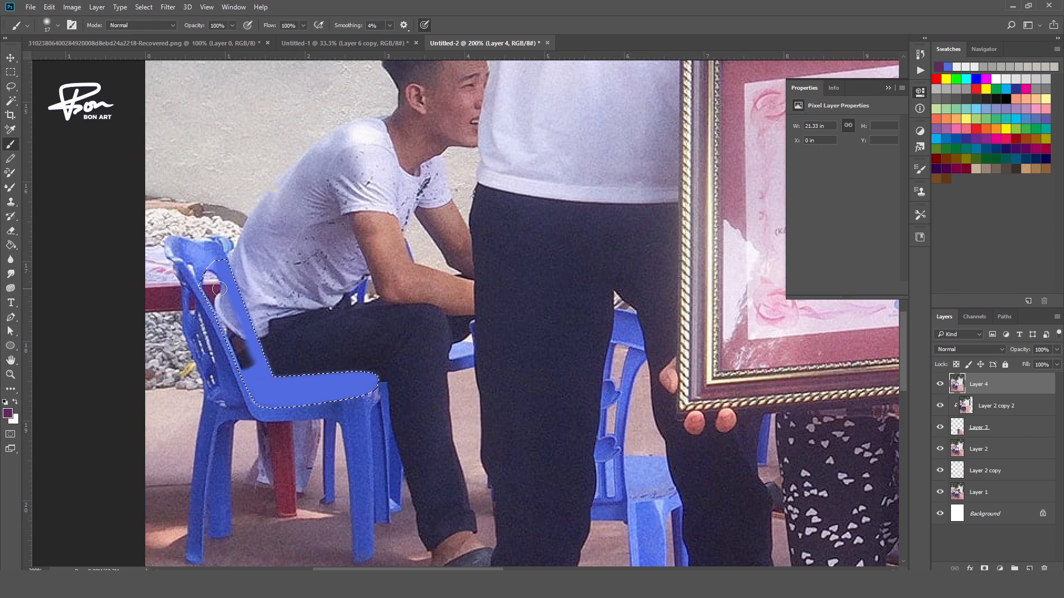
{"action": "mouse_move", "coordinate": [227, 305]}
{"action": "left_mouse_down"}
{"action": "mouse_move", "coordinate": [213, 295]}
{"action": "mouse_move", "coordinate": [218, 314]}
{"action": "left_mouse_up"}
{"action": "left_click", "coordinate": [162, 347], "text": "alt"}
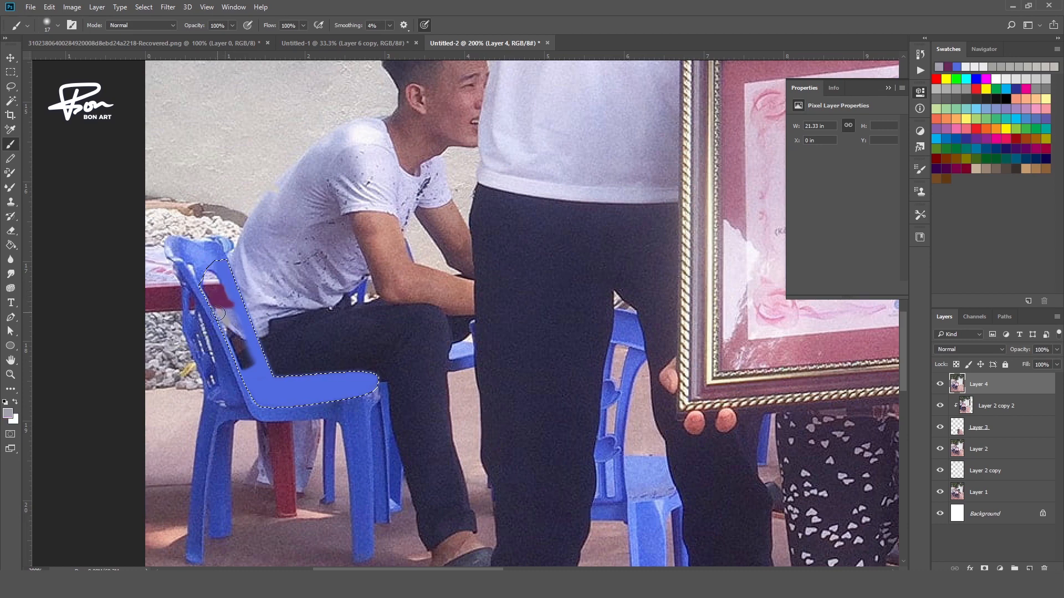
{"action": "left_click", "coordinate": [256, 355], "text": "alt"}
{"action": "left_click_drag", "start_coordinate": [228, 287], "coordinate": [251, 341]}
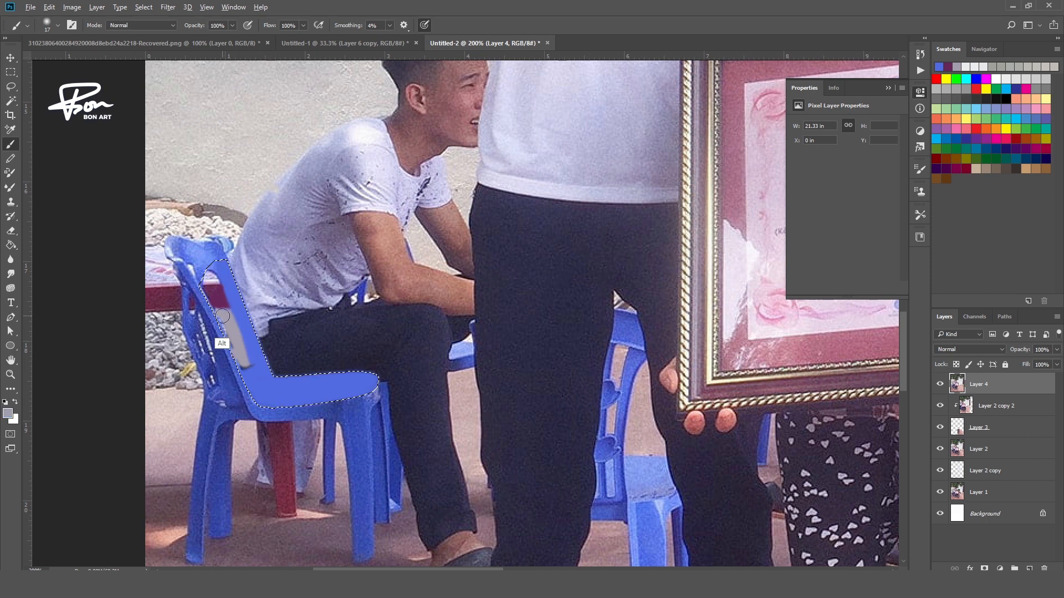
Clone gravel into the gap in the chair's backrest and clean up the area around the backrest's upper corner.
{"action": "key", "text": "s"}
{"action": "right_click", "coordinate": [191, 331], "text": "alt"}
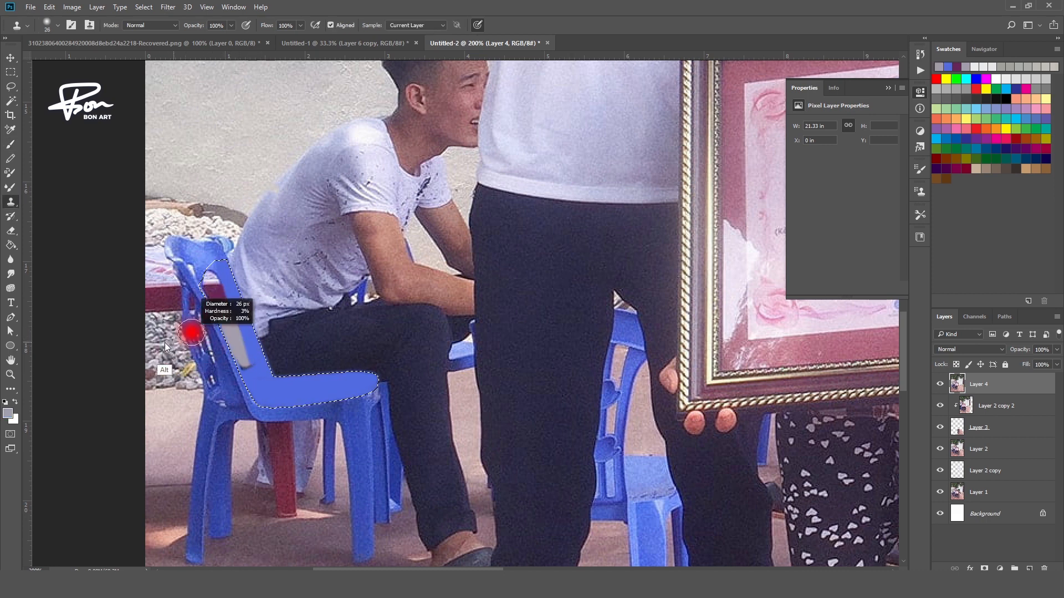
{"action": "left_click_drag", "start_coordinate": [165, 343], "coordinate": [158, 343]}
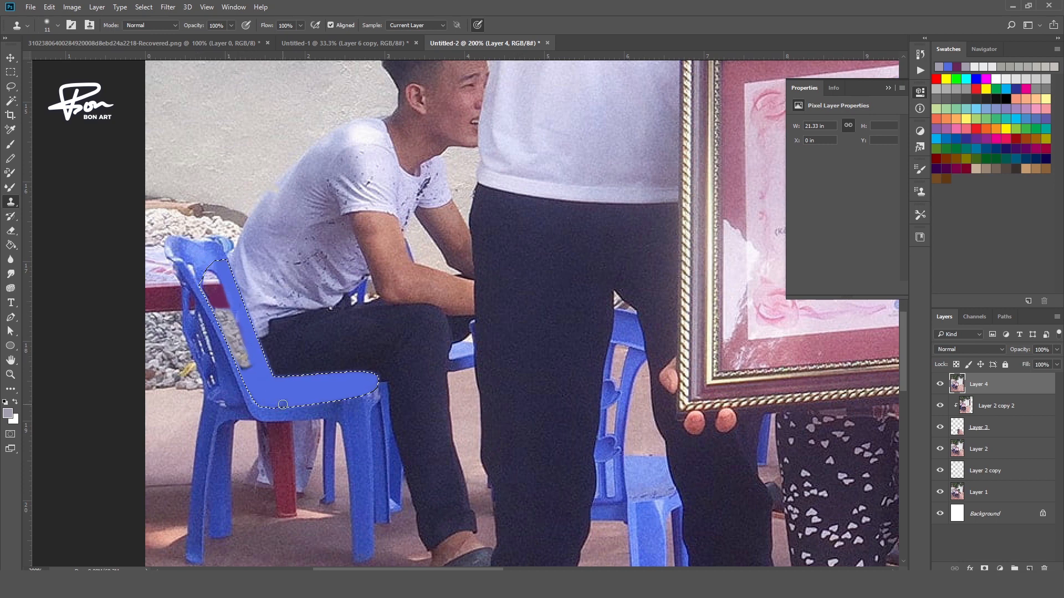
{"action": "right_click", "coordinate": [249, 231], "text": "alt"}
{"action": "right_click", "coordinate": [227, 227], "text": "alt"}
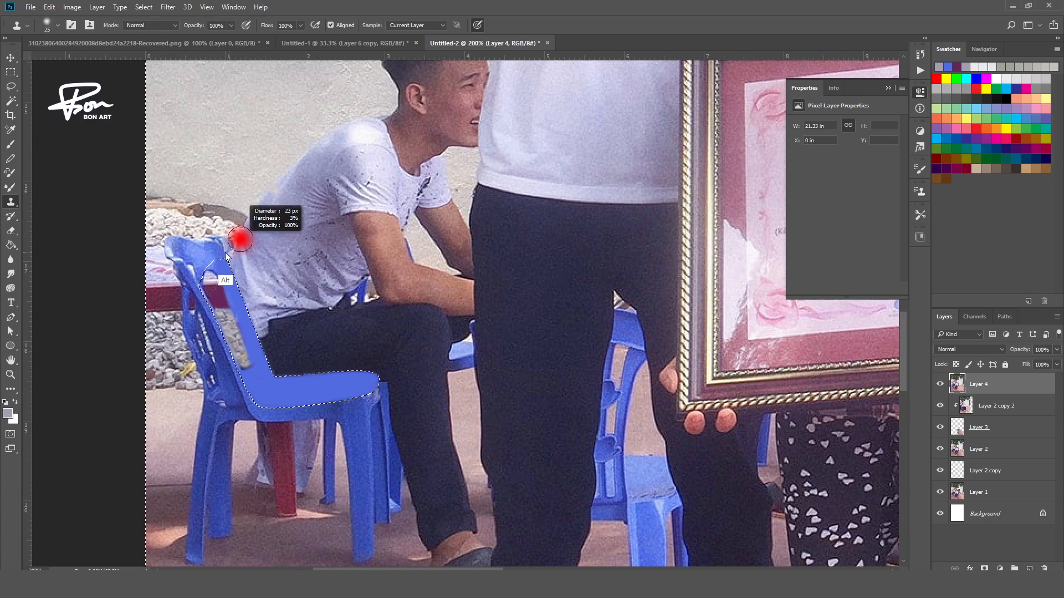
{"action": "right_click", "coordinate": [229, 231], "text": "alt"}
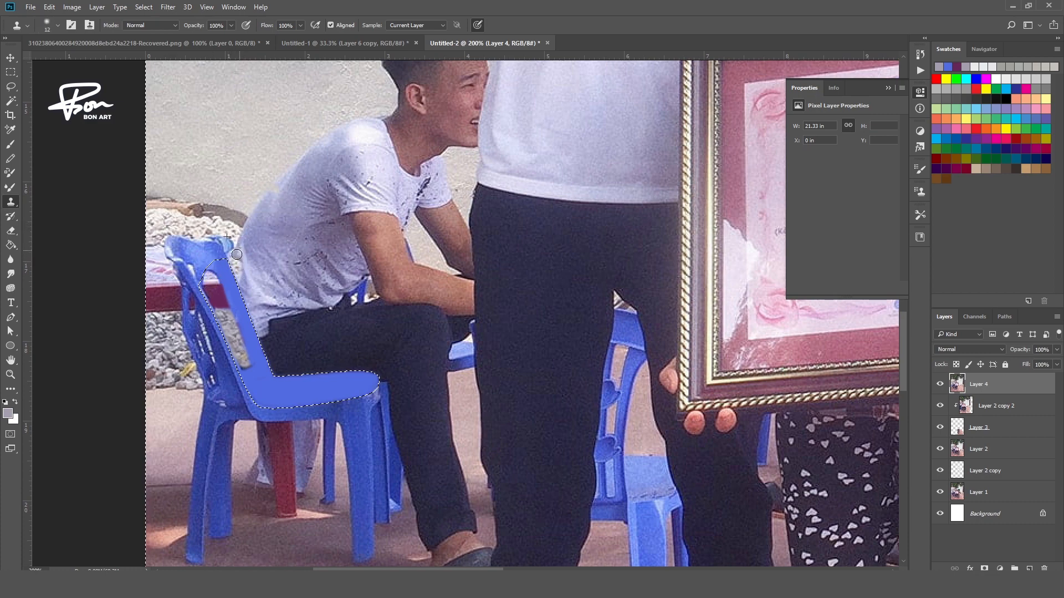
{"action": "left_click", "coordinate": [243, 243]}
{"action": "scroll", "coordinate": [267, 244], "scroll_direction": "down", "scroll_amount": 1, "text": "alt"}
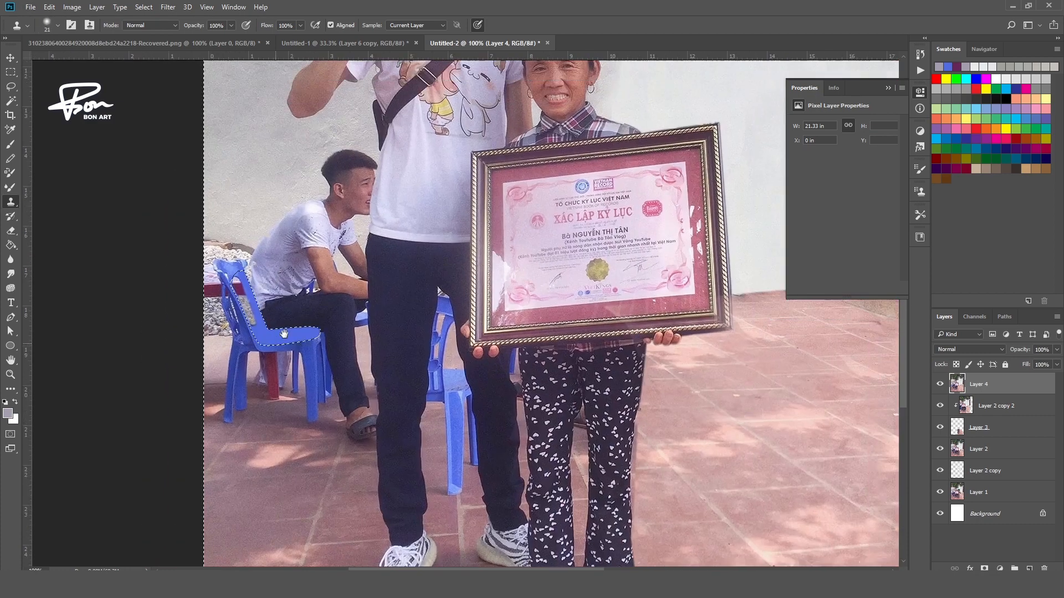
Clone blue seat texture from the second chair onto the painted seat and remove the selection.
{"action": "scroll", "coordinate": [316, 332], "scroll_direction": "up", "scroll_amount": 1, "text": "alt"}
{"action": "right_click", "coordinate": [297, 370], "text": "alt"}
{"action": "left_click", "coordinate": [603, 435], "text": "alt"}
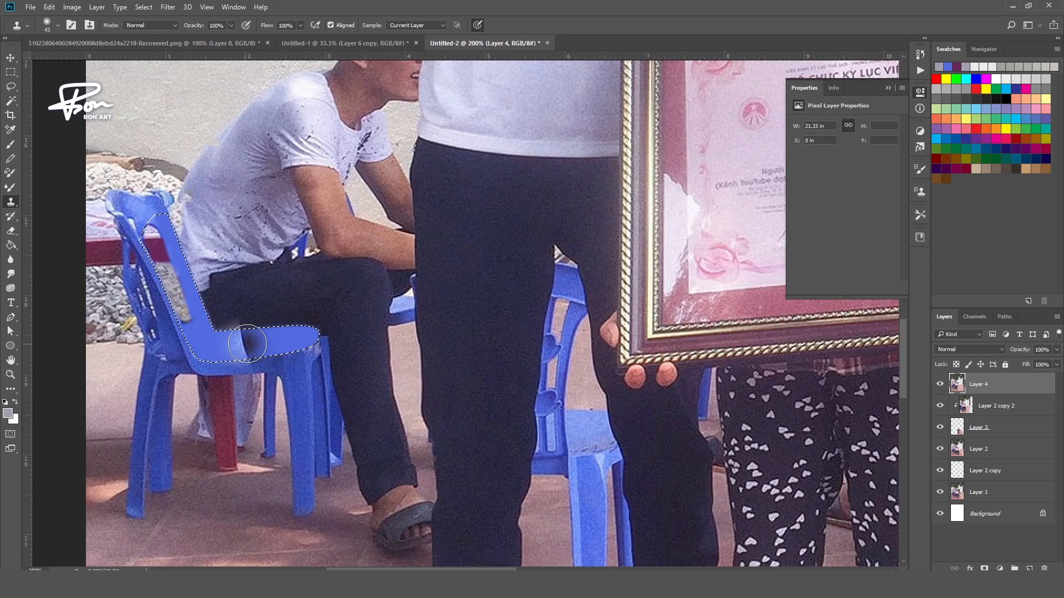
{"action": "right_click", "coordinate": [603, 437], "text": "alt"}
{"action": "left_click_drag", "start_coordinate": [281, 348], "coordinate": [263, 348]}
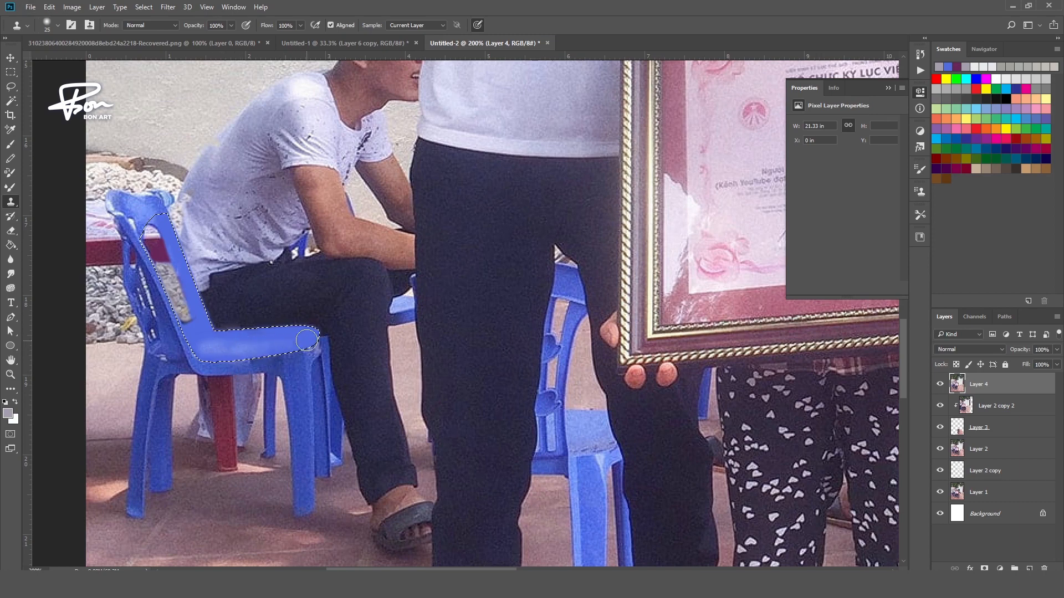
{"action": "scroll", "coordinate": [388, 333], "scroll_direction": "down", "scroll_amount": 2}
{"action": "scroll", "coordinate": [315, 366], "scroll_direction": "up", "scroll_amount": 2}
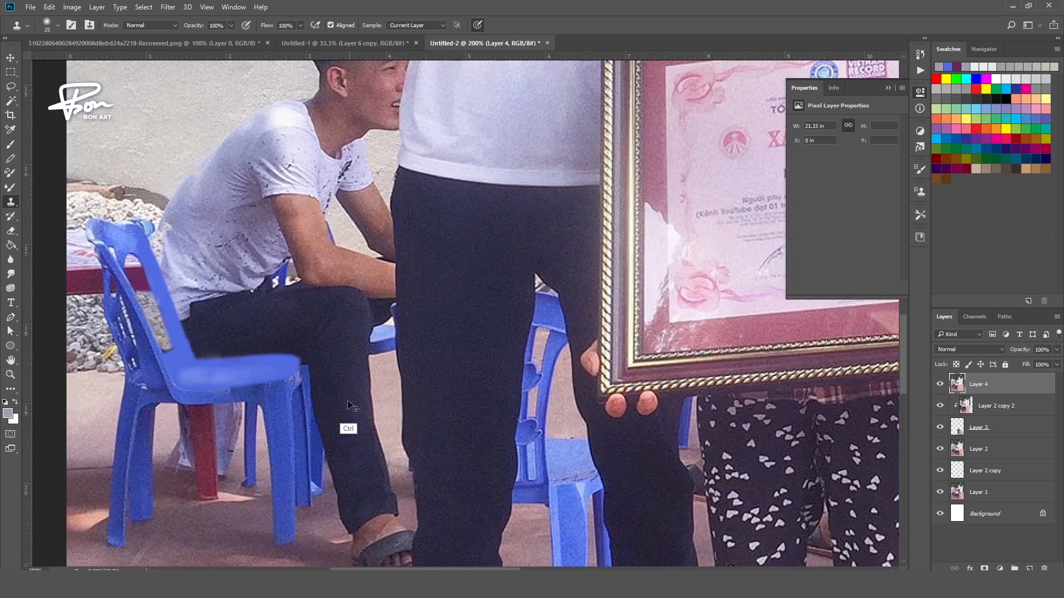
Lasso the seated man's foot and lower trouser leg and replace them with Content-Aware fill, including the leftovers near the floor.
{"action": "scroll", "coordinate": [349, 404], "scroll_direction": "down", "scroll_amount": 2}
{"action": "scroll", "coordinate": [370, 447], "scroll_direction": "up", "scroll_amount": 2}
{"action": "key", "text": "l"}
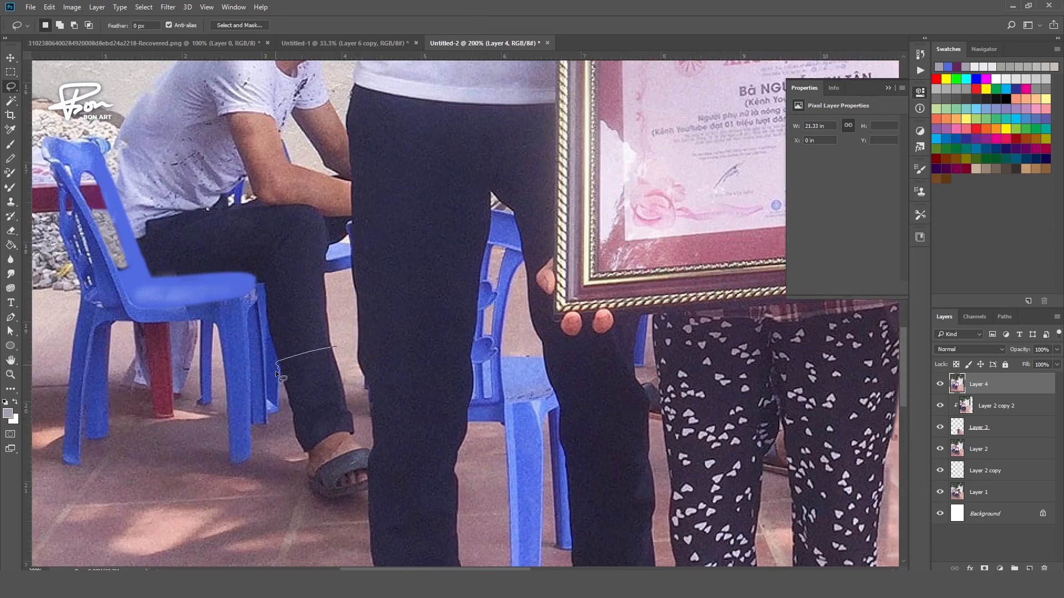
{"action": "left_click_drag", "start_coordinate": [360, 407], "coordinate": [358, 388]}
{"action": "key", "text": "shift+BackSpace"}
{"action": "key", "text": "Return"}
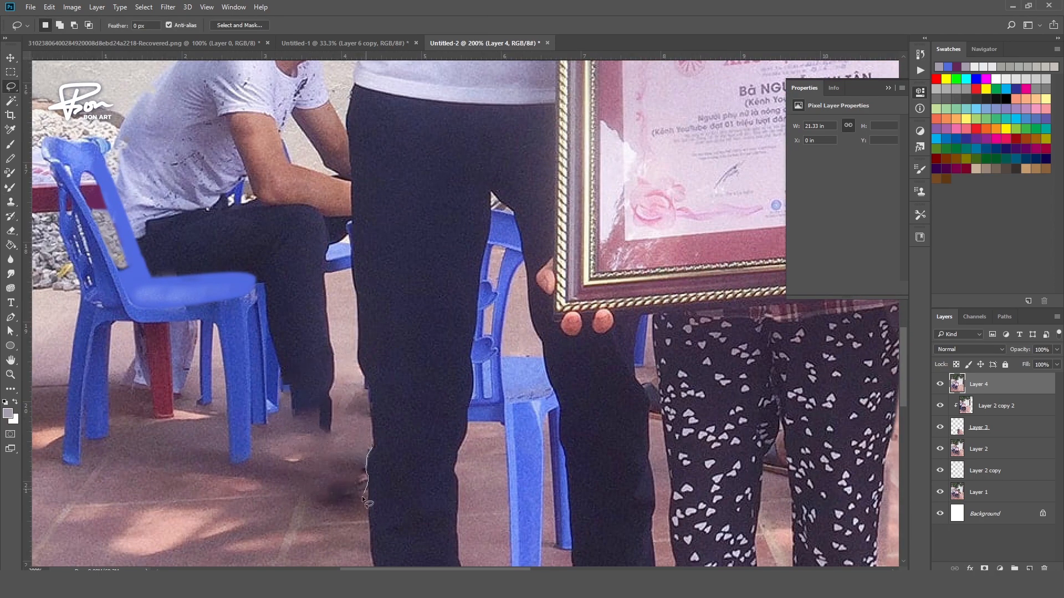
{"action": "left_click_drag", "start_coordinate": [363, 498], "coordinate": [337, 480]}
{"action": "key", "text": "shift+BackSpace"}
{"action": "key", "text": "Return"}
Lasso the remaining shin of the seated man below the knee and replace it with Content-Aware fill.
{"action": "left_click_drag", "start_coordinate": [323, 276], "coordinate": [291, 348]}
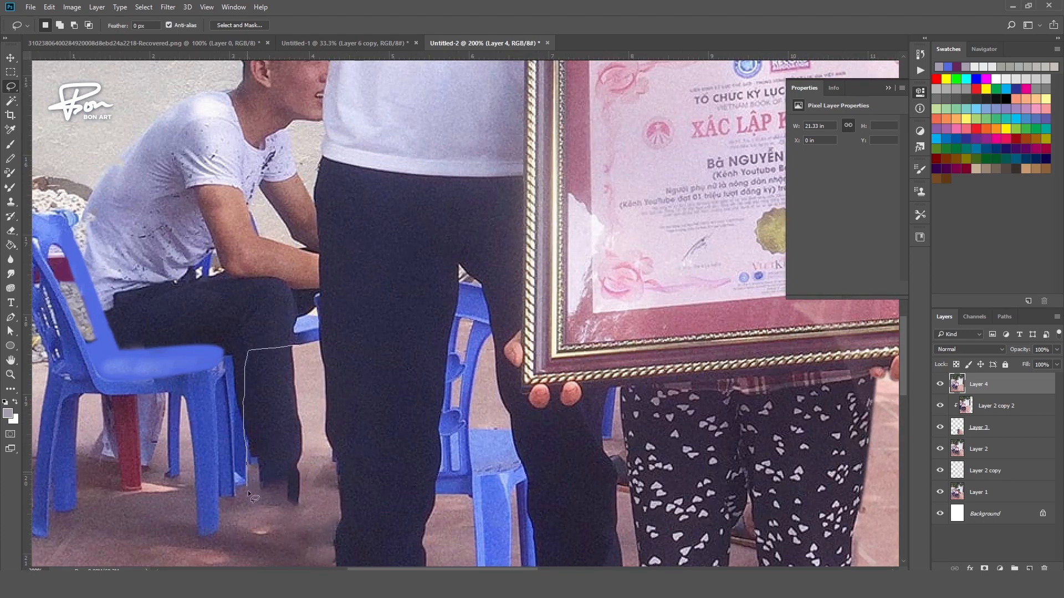
{"action": "left_click_drag", "start_coordinate": [248, 492], "coordinate": [294, 346]}
{"action": "key", "text": "shift+BackSpace"}
{"action": "key", "text": "Return"}
{"action": "key", "text": "s"}
{"action": "left_click", "coordinate": [302, 452], "text": "ctrl+alt"}
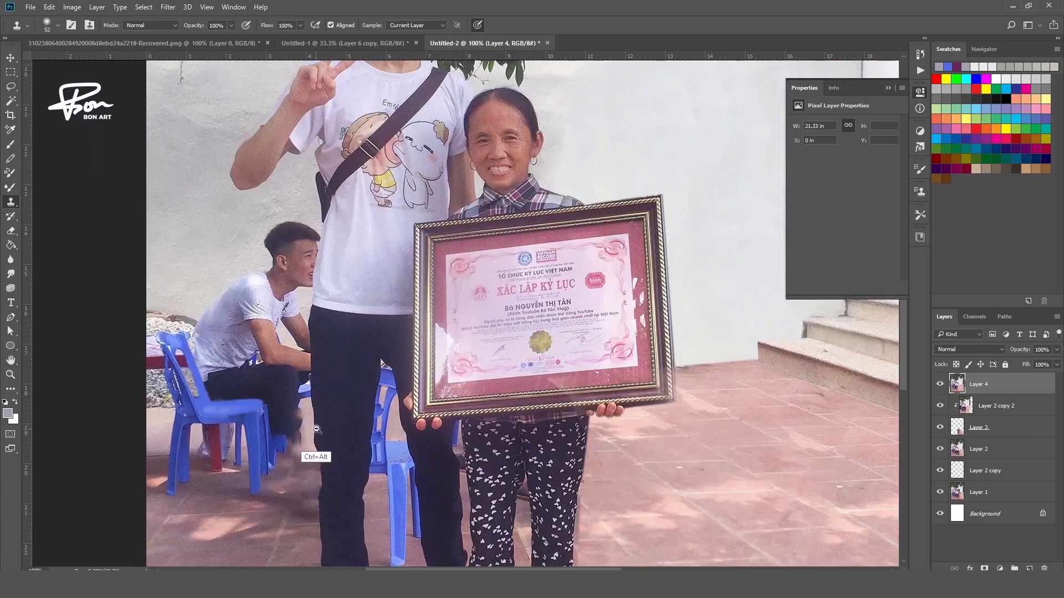
Lasso the seated man's remaining body, make a new layer from that area, and clip a copy of Layer 4 to it.
{"action": "key", "text": "l"}
{"action": "left_click_drag", "start_coordinate": [265, 216], "coordinate": [192, 329]}
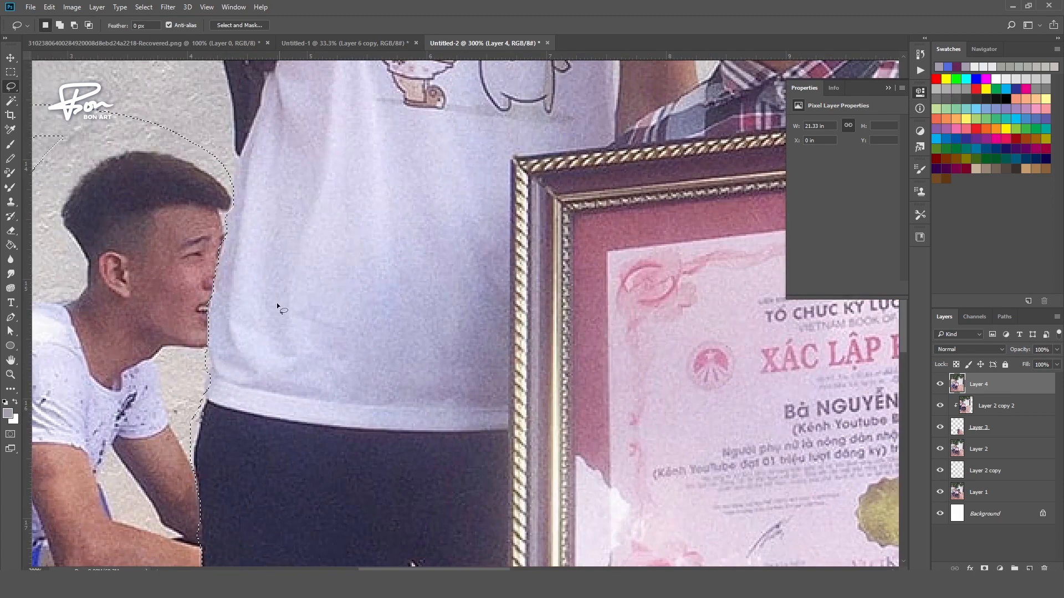
{"action": "key", "text": "ctrl+0"}
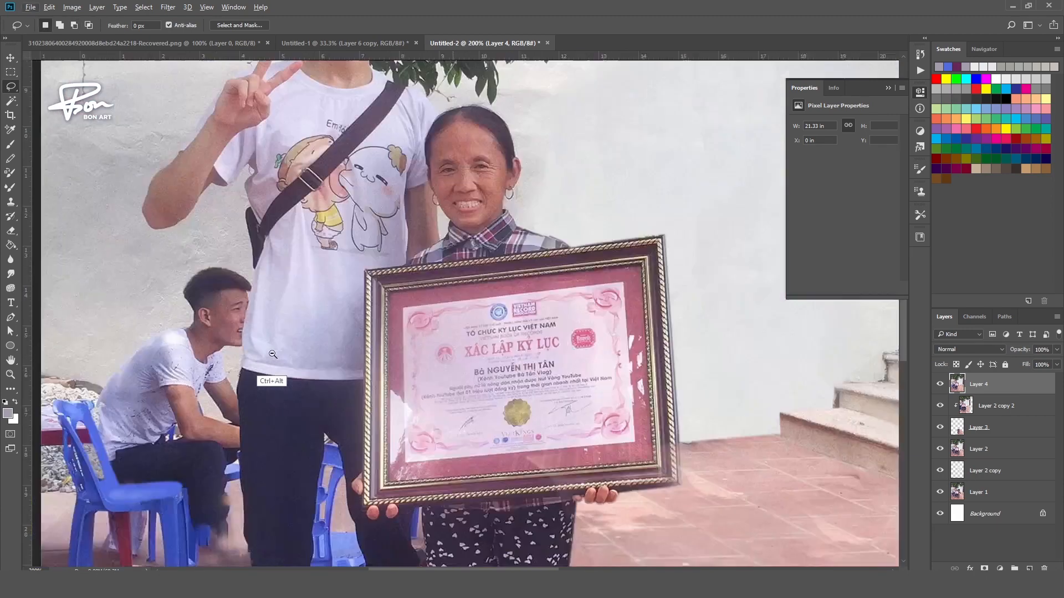
{"action": "key", "text": "ctrl+shift+alt+n"}
{"action": "left_click_drag", "start_coordinate": [1028, 413], "coordinate": [1016, 381], "text": "alt"}
{"action": "key", "text": "ctrl+alt+g"}
Shift the clipped copies of Layer 4 so that clean wall covers the seated man, softening the overlap with the Eraser.
{"action": "key", "text": "v"}
{"action": "mouse_move", "coordinate": [442, 304]}
{"action": "left_mouse_down"}
{"action": "mouse_move", "coordinate": [242, 429]}
{"action": "mouse_move", "coordinate": [290, 343]}
{"action": "mouse_move", "coordinate": [491, 327]}
{"action": "left_mouse_up"}
{"action": "key", "text": "e"}
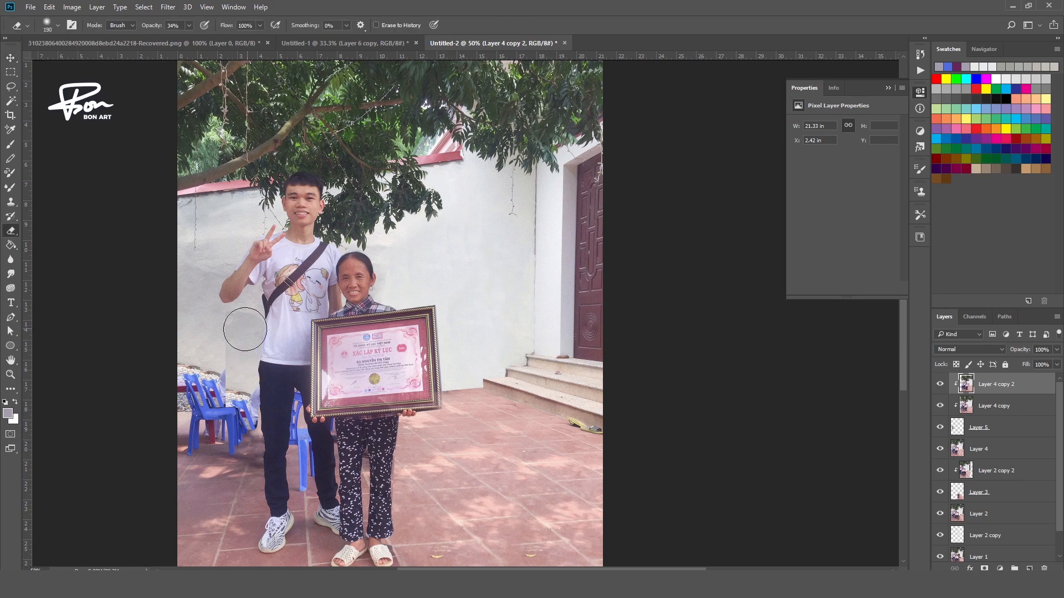
{"action": "left_click_drag", "start_coordinate": [269, 312], "coordinate": [222, 422], "text": "ctrl"}
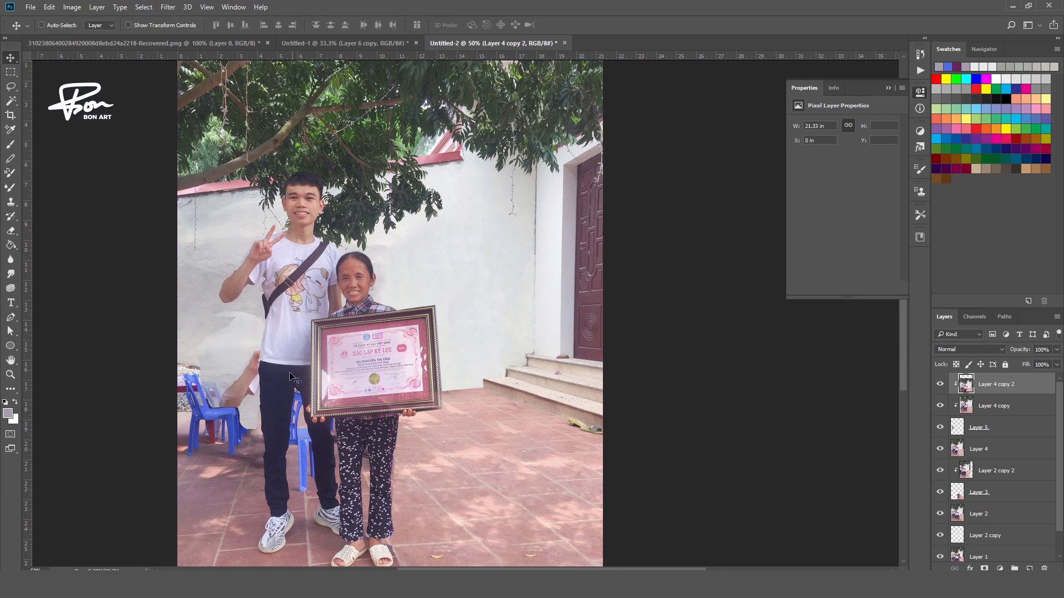
{"action": "key", "text": "v"}
{"action": "left_click_drag", "start_coordinate": [247, 357], "coordinate": [280, 310]}
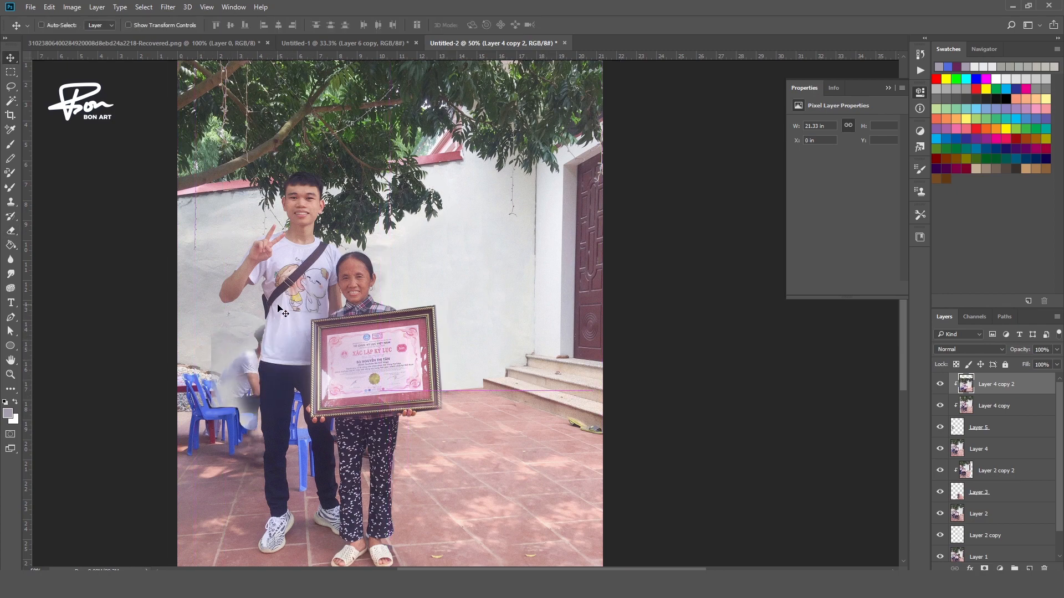
Copy a lassoed patch of wall to a new layer, duplicate it over the seated man's remains, and merge the patches into Layer 6.
{"action": "key", "text": "l"}
{"action": "mouse_move", "coordinate": [269, 349]}
{"action": "left_mouse_down"}
{"action": "mouse_move", "coordinate": [225, 343]}
{"action": "mouse_move", "coordinate": [276, 363]}
{"action": "mouse_move", "coordinate": [245, 367]}
{"action": "left_mouse_up"}
{"action": "key", "text": "ctrl+j"}
{"action": "key", "text": "v"}
{"action": "left_click_drag", "start_coordinate": [310, 386], "coordinate": [305, 395], "text": "alt"}
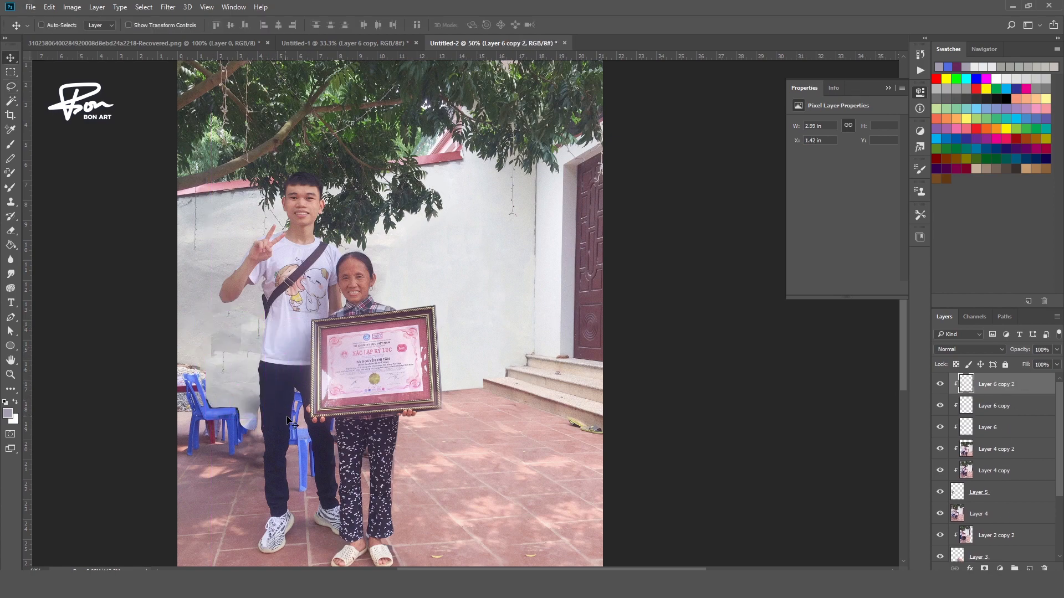
{"action": "key", "text": "ctrl+e"}
{"action": "key", "text": "ctrl+e"}
Clip another copy of Layer 4 on top, move its wall base and floor behind the chair, and stretch it to 35.28 in wide.
{"action": "left_click_drag", "start_coordinate": [988, 410], "coordinate": [1004, 375], "text": "alt"}
{"action": "key", "text": "ctrl+alt+g"}
{"action": "left_click_drag", "start_coordinate": [495, 232], "coordinate": [275, 386]}
{"action": "key", "text": "ctrl+t"}
{"action": "left_click_drag", "start_coordinate": [405, 337], "coordinate": [544, 337], "text": "alt"}
{"action": "left_click_drag", "start_coordinate": [424, 355], "coordinate": [362, 352]}
{"action": "key", "text": "Return"}
Erase the edges of the stretched copy to blend it with the wall, and stamp all visible layers into a new layer.
{"action": "key", "text": "e"}
{"action": "left_click_drag", "start_coordinate": [285, 318], "coordinate": [212, 348]}
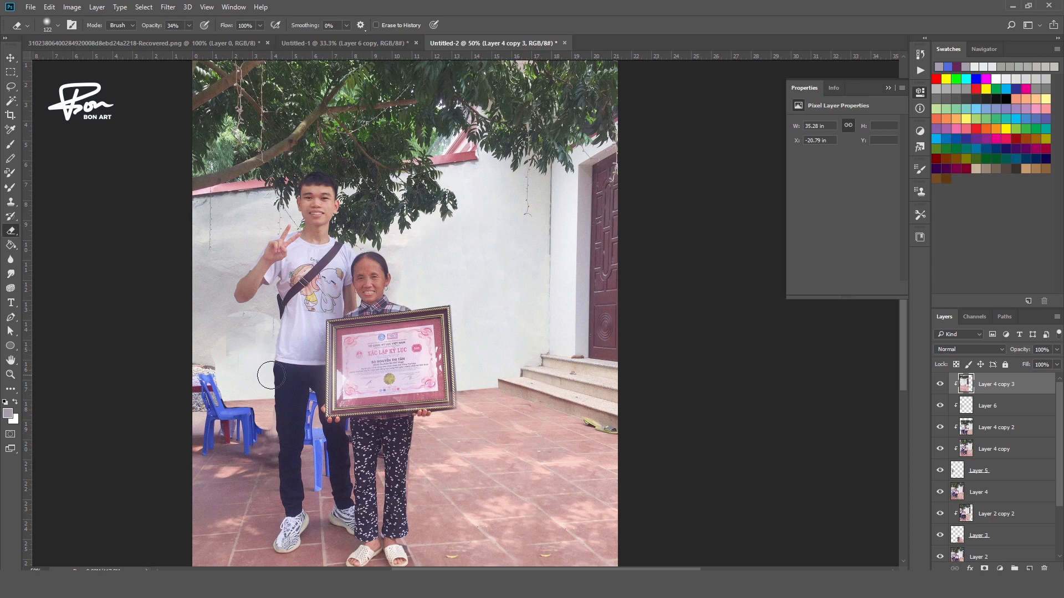
{"action": "left_click_drag", "start_coordinate": [270, 375], "coordinate": [268, 374], "text": "alt"}
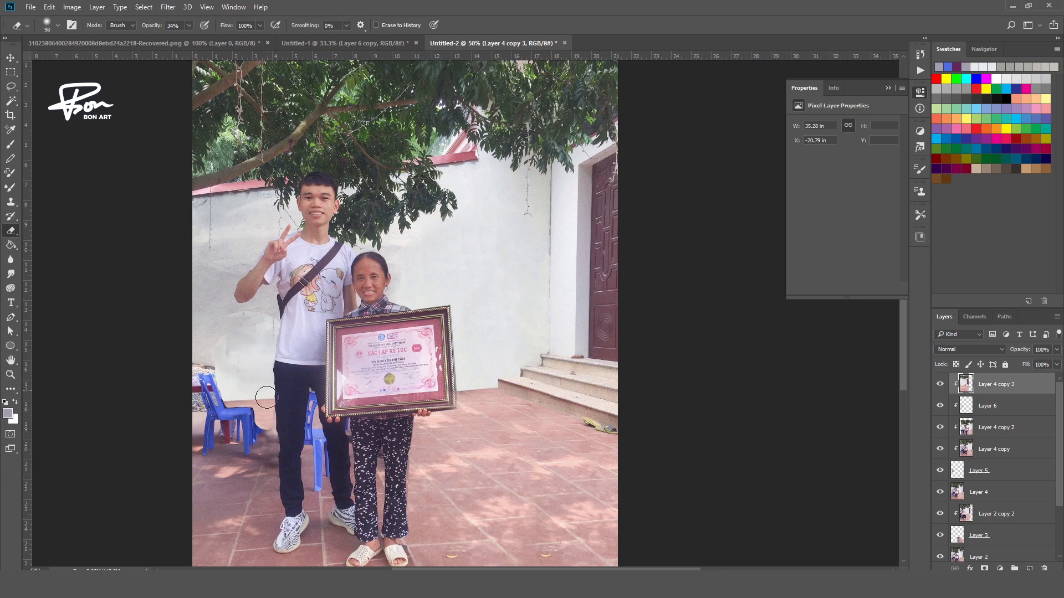
{"action": "key", "text": "ctrl+shift+alt+e"}
Outline the wall and floor area between the blue chair and the standing man's trousers with the Pen tool and convert it to a selection.
{"action": "key", "text": "s"}
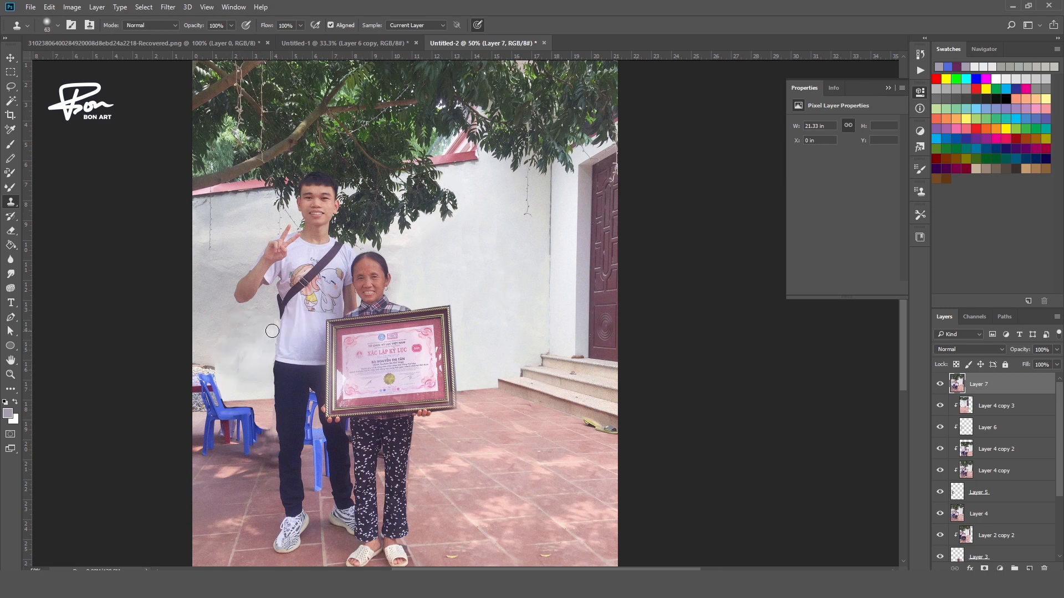
{"action": "scroll", "coordinate": [273, 435], "scroll_direction": "up", "scroll_amount": 3}
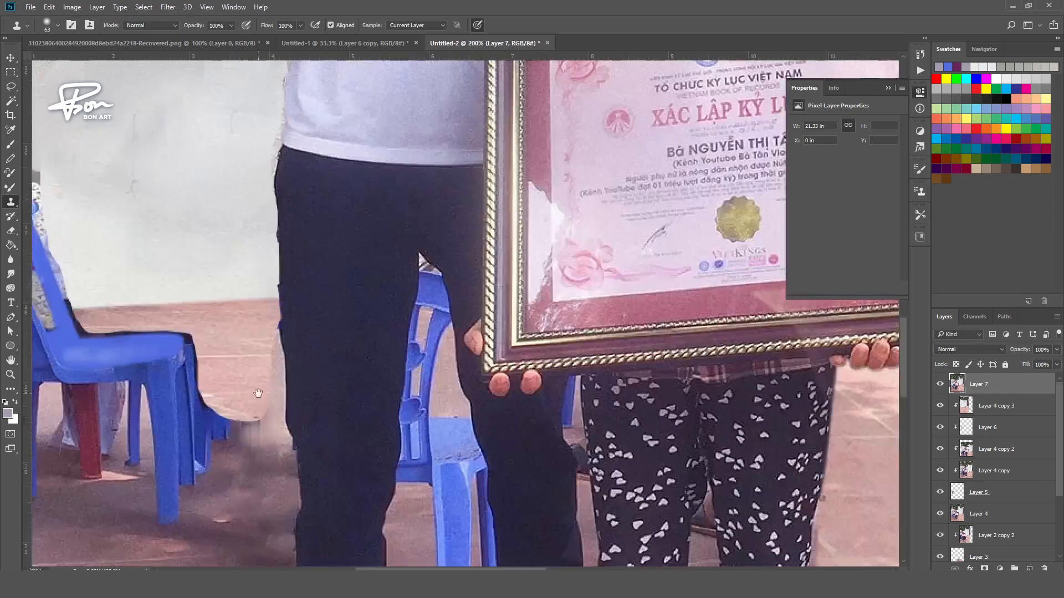
{"action": "left_click_drag", "start_coordinate": [257, 392], "coordinate": [413, 444]}
{"action": "key", "text": "p"}
{"action": "left_click", "coordinate": [182, 213]}
{"action": "left_click_drag", "start_coordinate": [197, 283], "coordinate": [201, 292]}
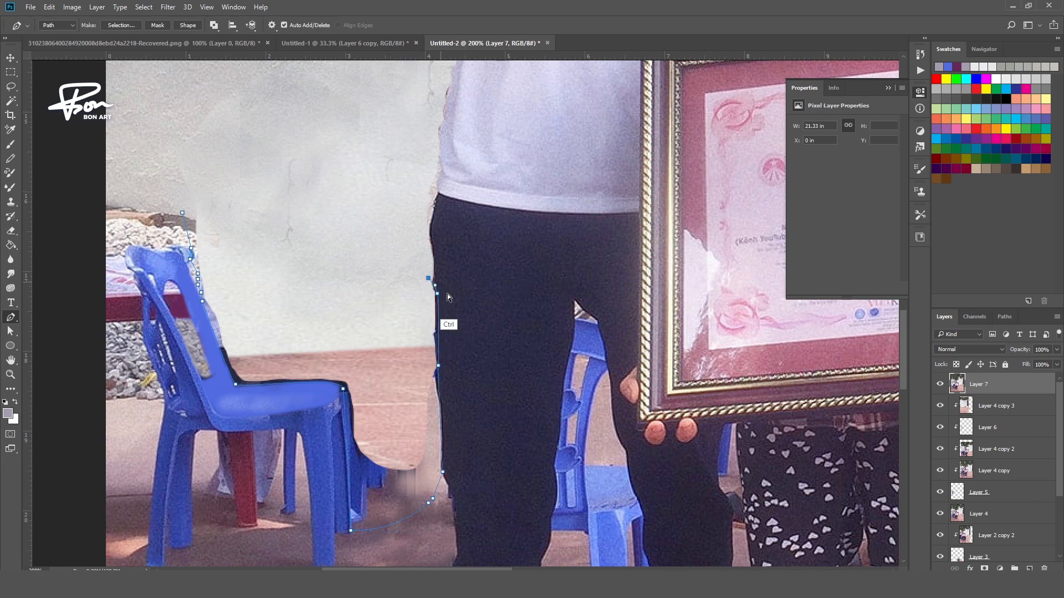
{"action": "left_click", "coordinate": [251, 237]}
{"action": "left_click", "coordinate": [233, 213]}
{"action": "left_click", "coordinate": [205, 196]}
{"action": "key", "text": "ctrl+Return"}
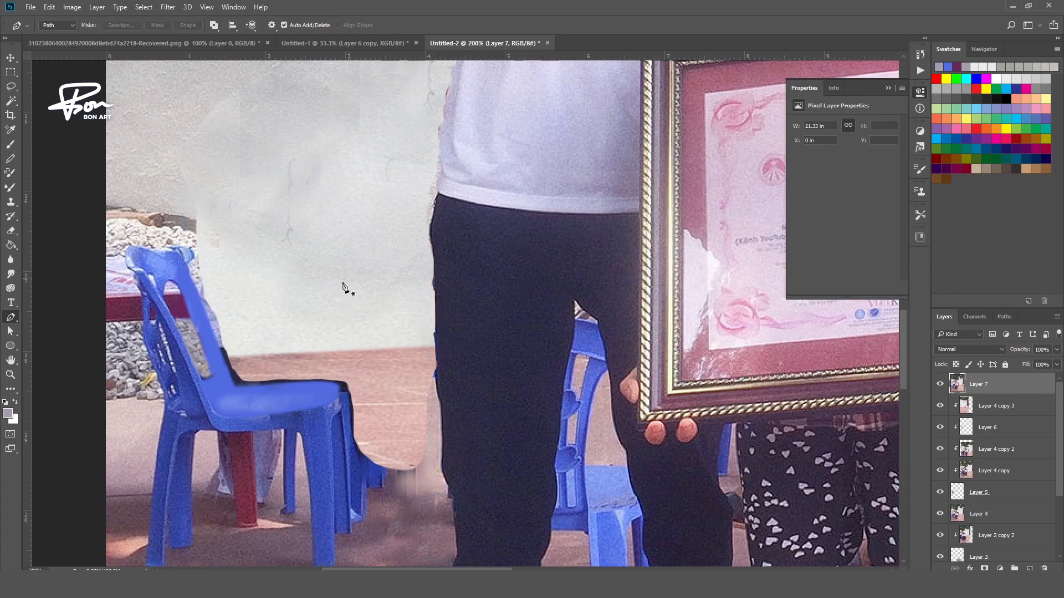
Clone clean wall and floor over the dark fringe along the chair's backrest and seat inside the selection.
{"action": "key", "text": "s"}
{"action": "key", "text": "bracketleft"}
{"action": "left_click", "coordinate": [236, 278], "text": "alt"}
{"action": "left_click", "coordinate": [205, 287]}
{"action": "mouse_move", "coordinate": [205, 287]}
{"action": "left_mouse_down"}
{"action": "mouse_move", "coordinate": [252, 354]}
{"action": "mouse_move", "coordinate": [233, 355]}
{"action": "mouse_move", "coordinate": [234, 373]}
{"action": "mouse_move", "coordinate": [316, 383]}
{"action": "mouse_move", "coordinate": [375, 452]}
{"action": "mouse_move", "coordinate": [349, 446]}
{"action": "mouse_move", "coordinate": [400, 477]}
{"action": "mouse_move", "coordinate": [425, 408]}
{"action": "mouse_move", "coordinate": [395, 423]}
{"action": "left_mouse_up"}
{"action": "left_click", "coordinate": [377, 429], "text": "alt"}
{"action": "key", "text": "bracketright"}
{"action": "key", "text": "bracketright"}
{"action": "key", "text": "bracketright"}
{"action": "key", "text": "bracketright"}
{"action": "key", "text": "bracketright"}
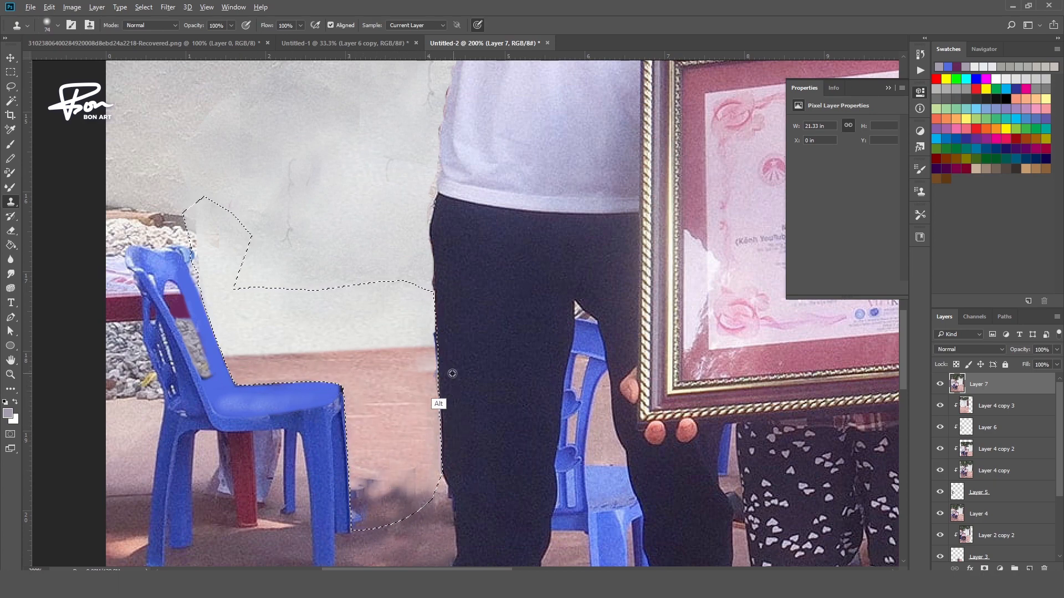
Clone wall and floor texture along the trouser leg and over the dark smudge beside the chair's front leg.
{"action": "key", "text": "bracketleft"}
{"action": "key", "text": "bracketleft"}
{"action": "key", "text": "bracketleft"}
{"action": "key", "text": "bracketleft"}
{"action": "key", "text": "bracketleft"}
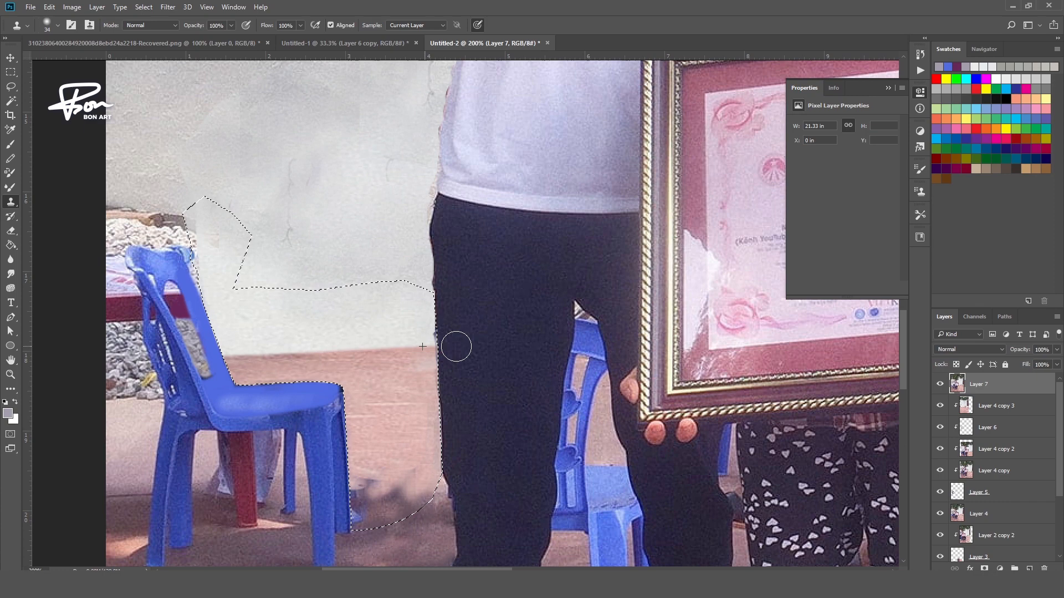
{"action": "left_click", "coordinate": [405, 432], "text": "alt"}
{"action": "left_click_drag", "start_coordinate": [399, 477], "coordinate": [364, 488]}
{"action": "left_click", "coordinate": [423, 482], "text": "alt"}
{"action": "mouse_move", "coordinate": [423, 504]}
{"action": "left_mouse_down"}
{"action": "mouse_move", "coordinate": [414, 475]}
{"action": "mouse_move", "coordinate": [358, 519]}
{"action": "mouse_move", "coordinate": [423, 517]}
{"action": "mouse_move", "coordinate": [419, 490]}
{"action": "left_mouse_up"}
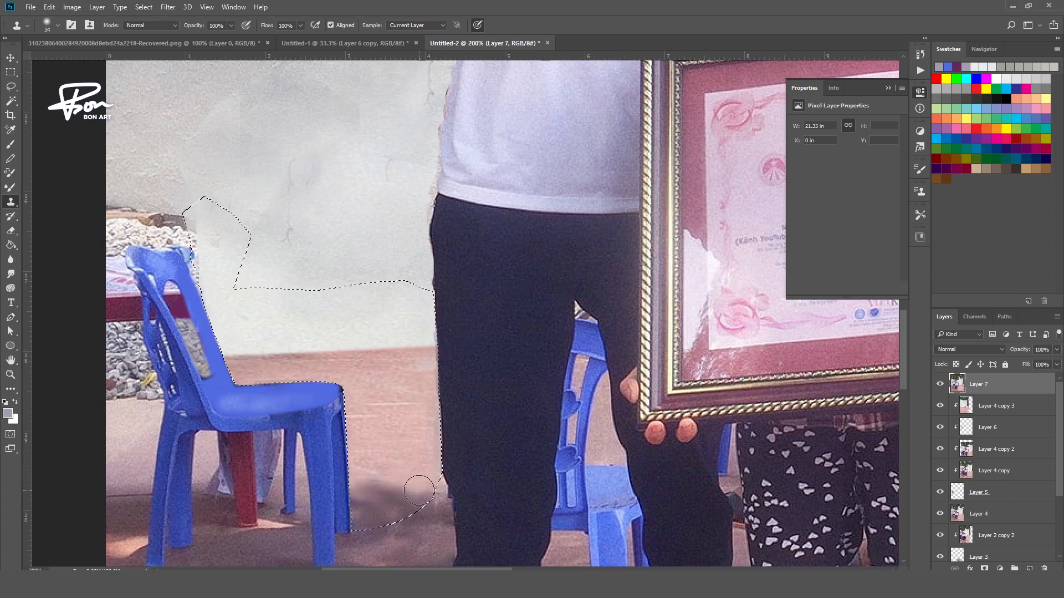
Clone floor texture over the dark smudge between the chair's front leg and the trouser leg using a larger brush, and clear the selection.
{"action": "scroll", "coordinate": [452, 396], "scroll_direction": "down", "scroll_amount": 3}
{"action": "key", "text": "bracketright"}
{"action": "key", "text": "bracketright"}
{"action": "key", "text": "bracketright"}
{"action": "key", "text": "bracketright"}
{"action": "key", "text": "bracketright"}
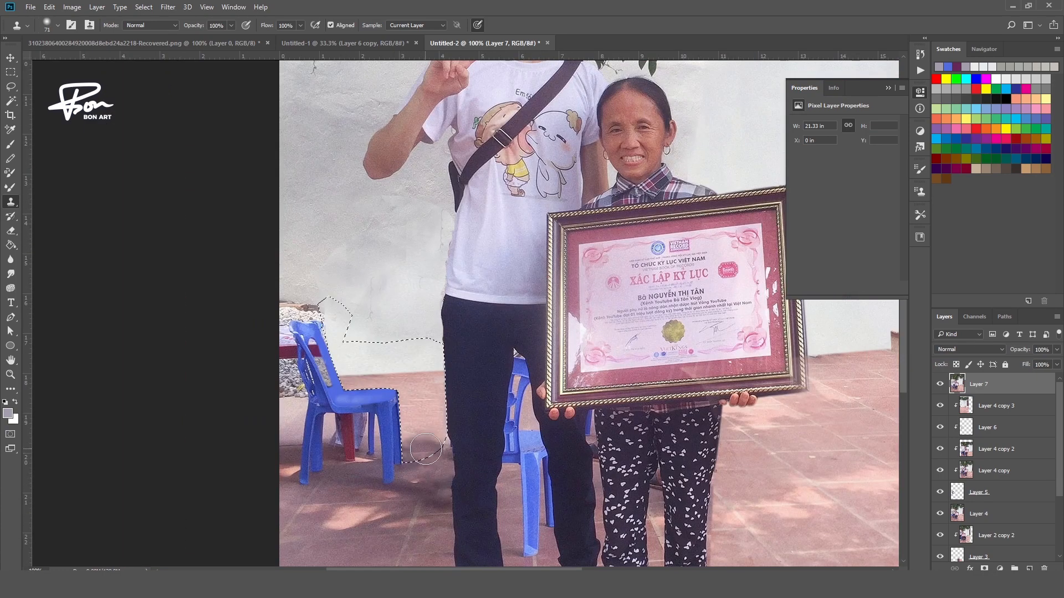
{"action": "scroll", "coordinate": [425, 448], "scroll_direction": "up", "scroll_amount": 3}
{"action": "key", "text": "bracketleft"}
{"action": "key", "text": "bracketleft"}
{"action": "key", "text": "bracketleft"}
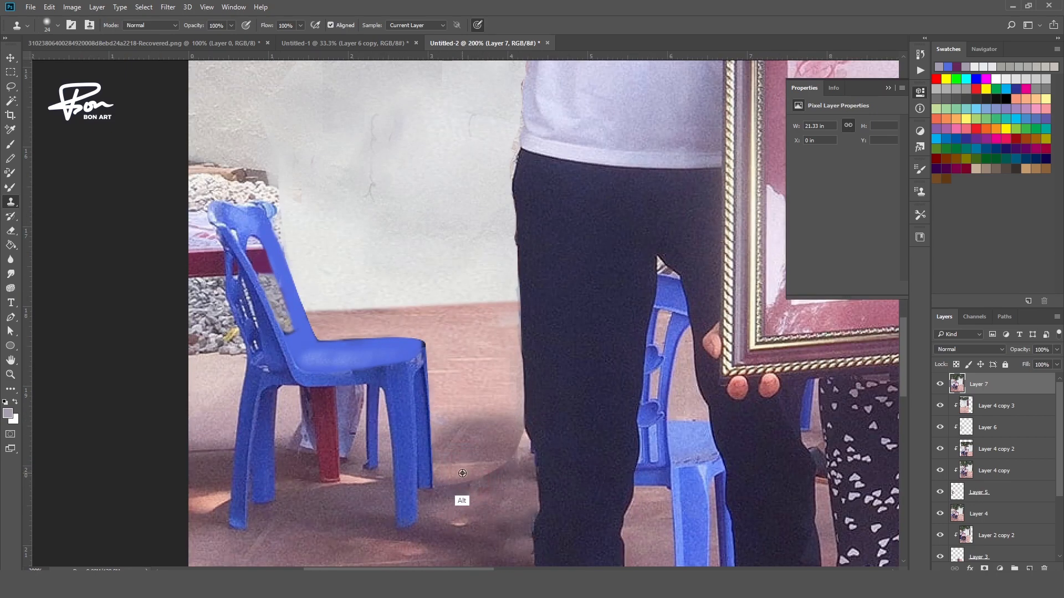
Clone clean floor over the remaining seam and dark marks beside the standing man's trouser leg at knee height.
{"action": "scroll", "coordinate": [553, 461], "scroll_direction": "down", "scroll_amount": 3}
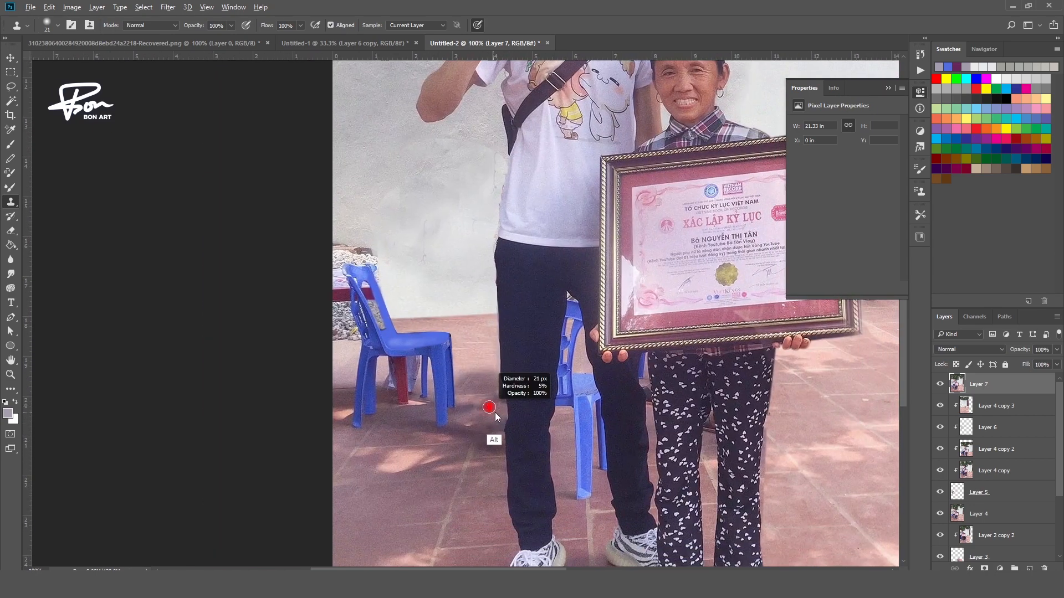
{"action": "key", "text": "bracketright"}
{"action": "key", "text": "bracketright"}
{"action": "key", "text": "bracketright"}
{"action": "scroll", "coordinate": [487, 416], "scroll_direction": "down", "scroll_amount": 3}
{"action": "scroll", "coordinate": [310, 450], "scroll_direction": "up", "scroll_amount": 3}
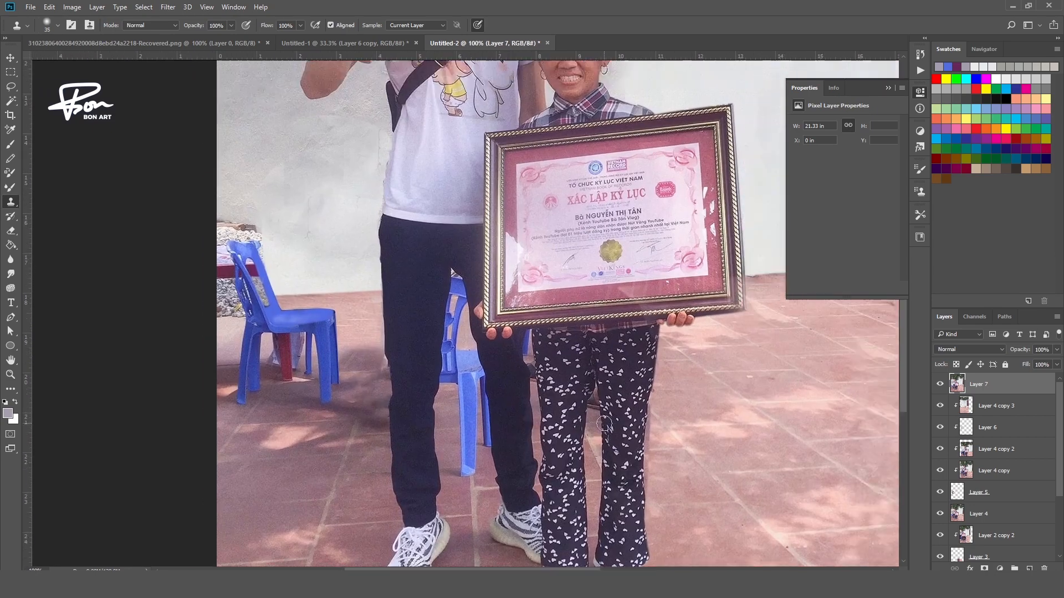
Lasso a clean patch of floor tiles, copy it to a new layer and move it up over the dark area beside the chair.
{"action": "key", "text": "l"}
{"action": "key", "text": "ctrl+j"}
{"action": "key", "text": "v"}
{"action": "mouse_move", "coordinate": [347, 461]}
{"action": "left_mouse_down"}
{"action": "mouse_move", "coordinate": [427, 379]}
{"action": "mouse_move", "coordinate": [416, 386]}
{"action": "mouse_move", "coordinate": [424, 365]}
{"action": "mouse_move", "coordinate": [417, 417]}
{"action": "mouse_move", "coordinate": [410, 357]}
{"action": "mouse_move", "coordinate": [346, 414]}
{"action": "left_mouse_up"}
Lasso the excess of the floor patch overlapping the chair and trousers, feather it by 1 pixel, delete it and deselect.
{"action": "key", "text": "e"}
{"action": "right_click", "coordinate": [421, 371], "text": "alt"}
{"action": "key", "text": "l"}
{"action": "left_click_drag", "start_coordinate": [398, 444], "coordinate": [434, 388]}
{"action": "key", "text": "shift+F6"}
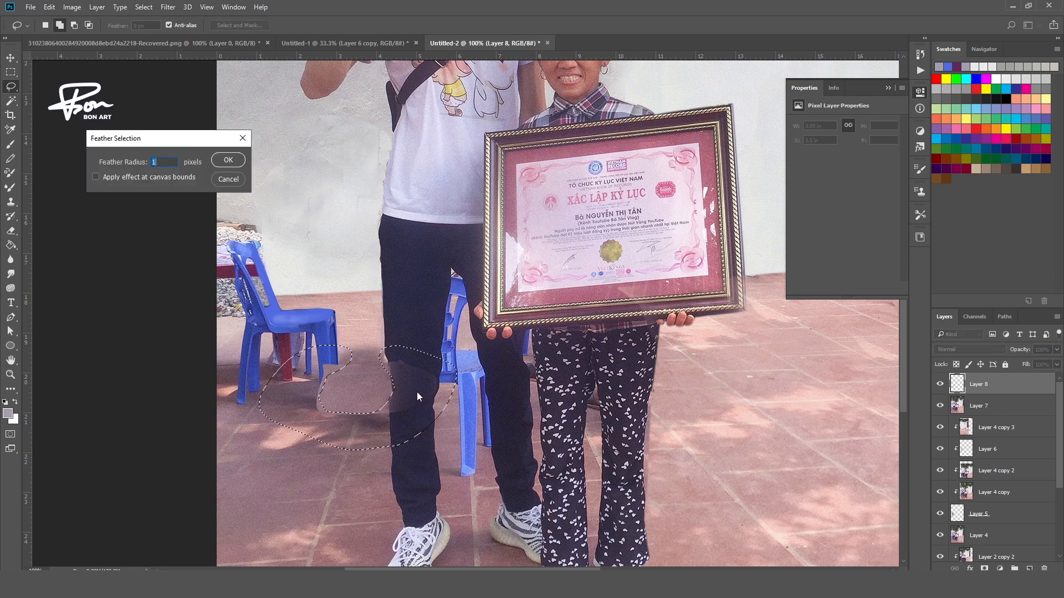
{"action": "key", "text": "Return"}
{"action": "key", "text": "Delete"}
{"action": "key", "text": "ctrl+d"}
Shift the floor patch slightly against the trouser leg and soften its edges around the chair leg with a 34% opacity eraser.
{"action": "key", "text": "v"}
{"action": "left_click_drag", "start_coordinate": [370, 397], "coordinate": [378, 410]}
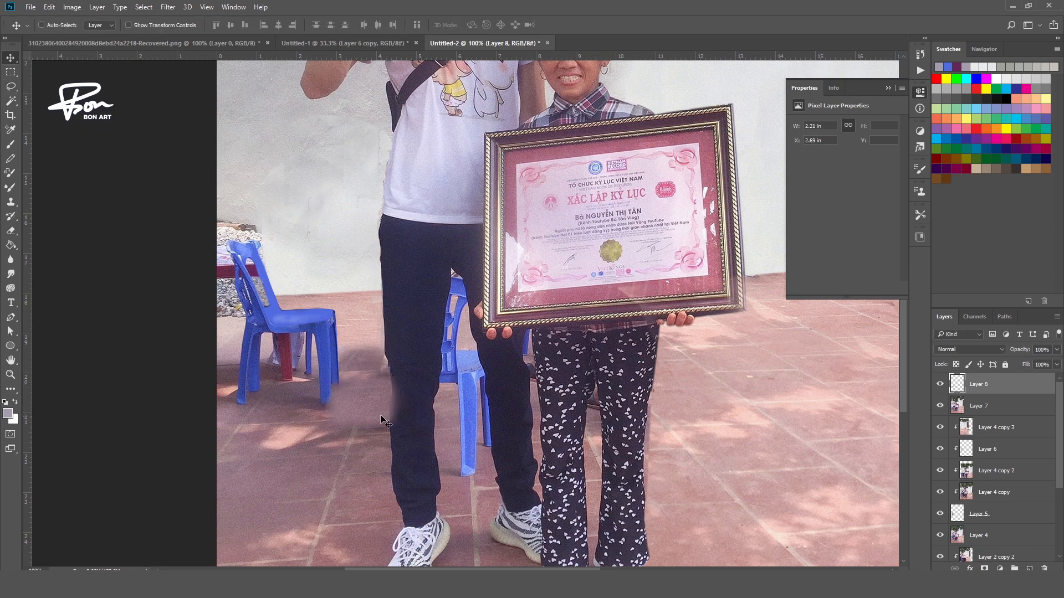
{"action": "key", "text": "e"}
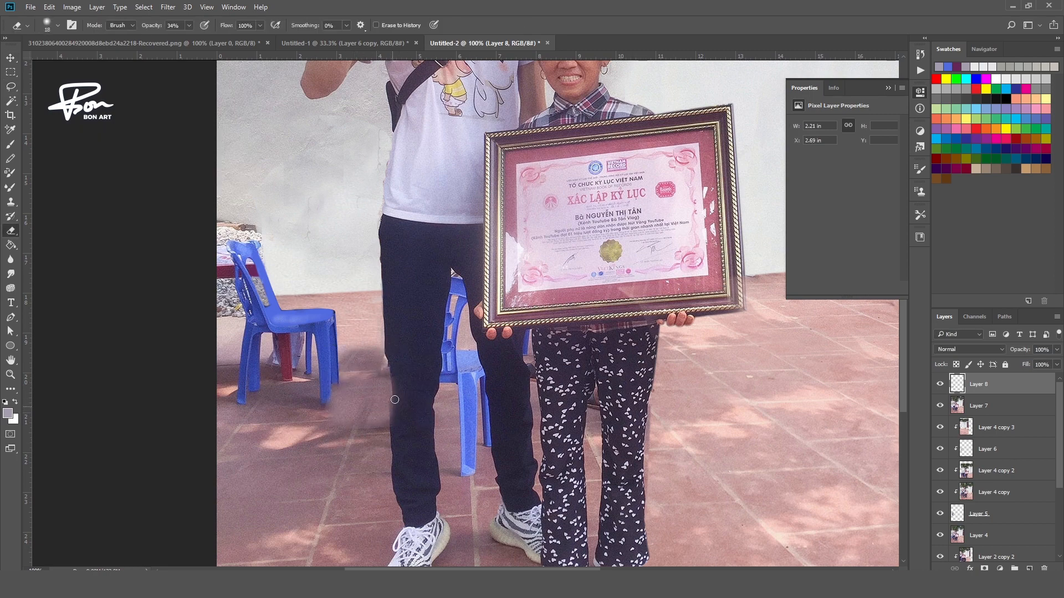
{"action": "right_click", "coordinate": [338, 392], "text": "alt"}
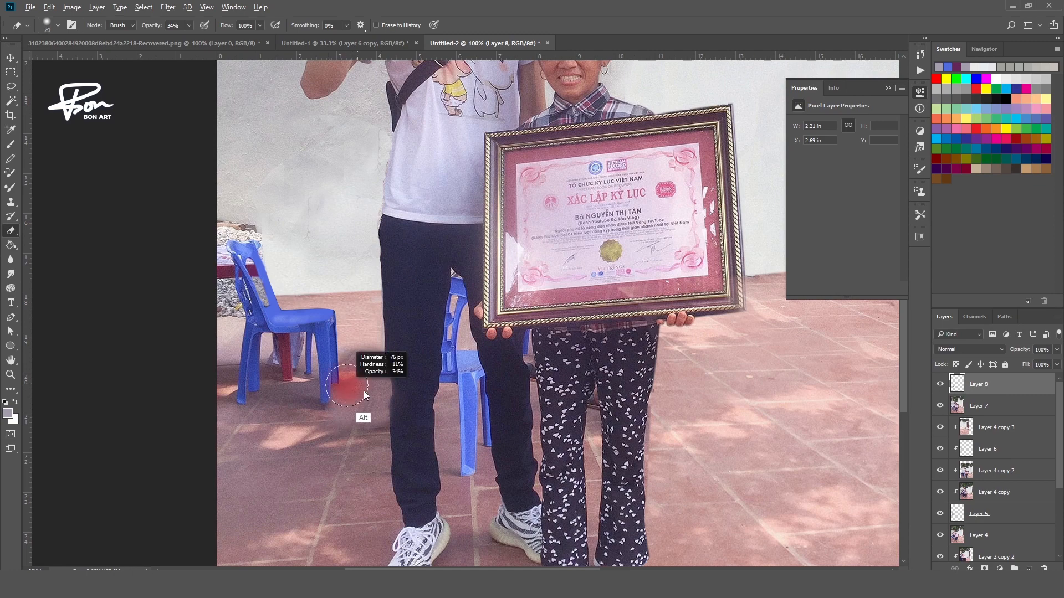
{"action": "right_click", "coordinate": [336, 394], "text": "alt"}
Duplicate the floor patch slightly lower, erase its edges to blend it in, and stamp all visible layers into a new layer.
{"action": "key", "text": "v"}
{"action": "left_click_drag", "start_coordinate": [371, 414], "coordinate": [361, 435], "text": "alt"}
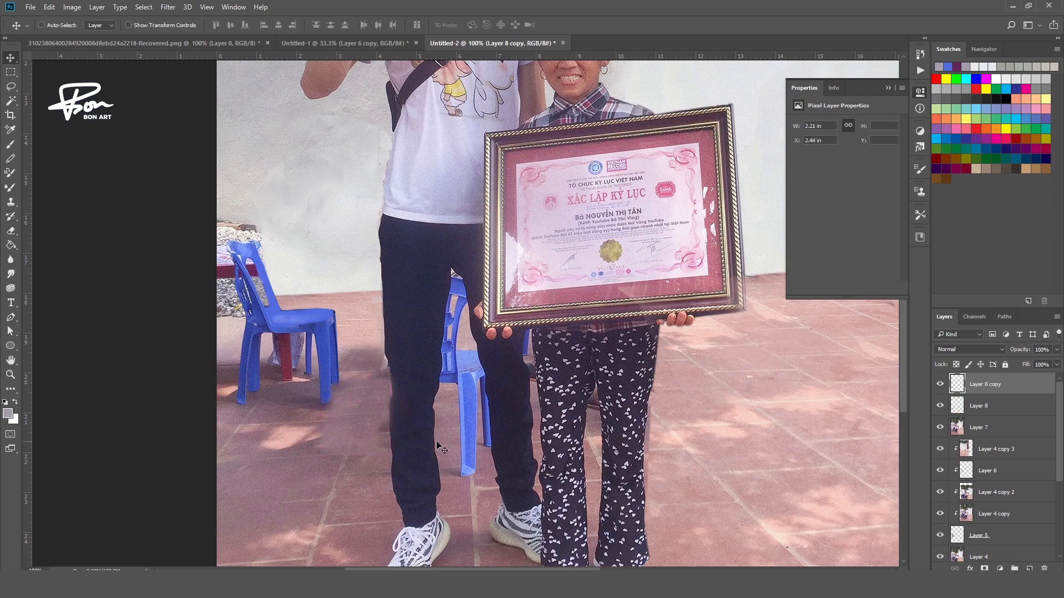
{"action": "scroll", "coordinate": [457, 409], "scroll_direction": "down", "scroll_amount": 1}
{"action": "scroll", "coordinate": [488, 402], "scroll_direction": "up", "scroll_amount": 1}
{"action": "key", "text": "e"}
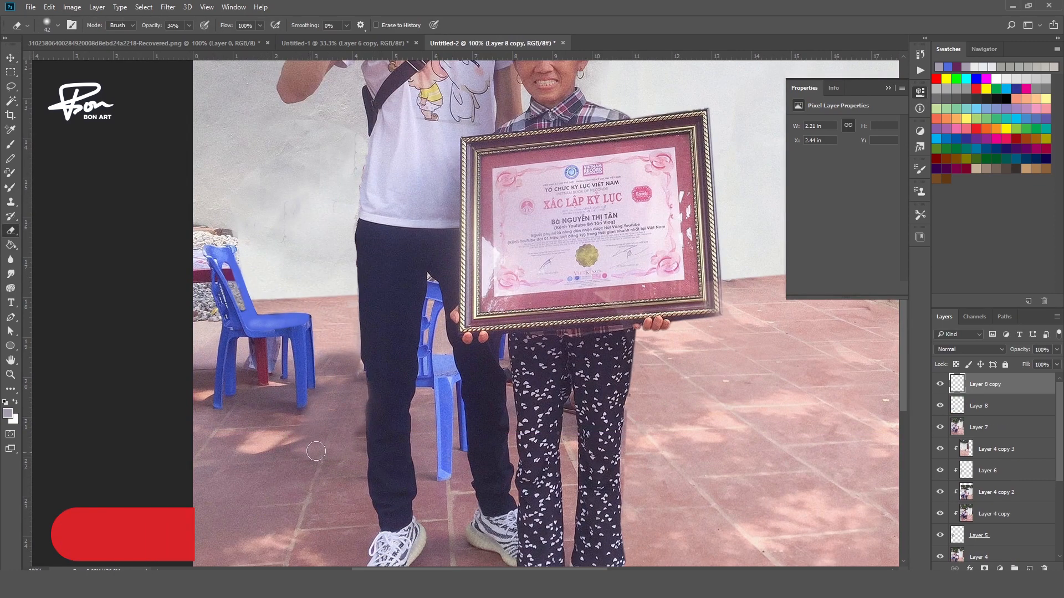
{"action": "scroll", "coordinate": [297, 413], "scroll_direction": "down", "scroll_amount": 2}
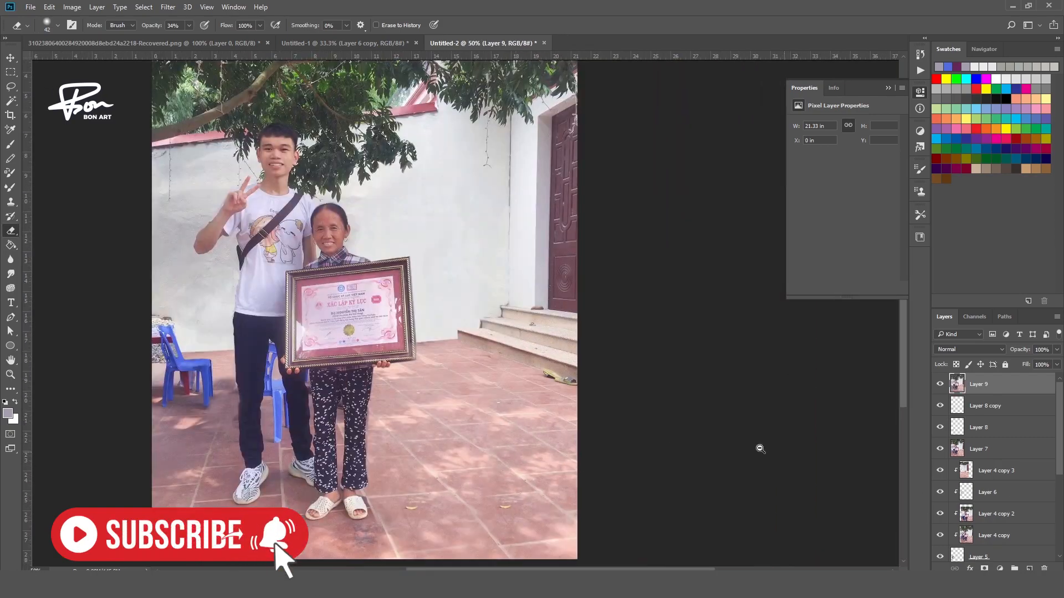
{"action": "scroll", "coordinate": [632, 397], "scroll_direction": "down", "scroll_amount": 1}
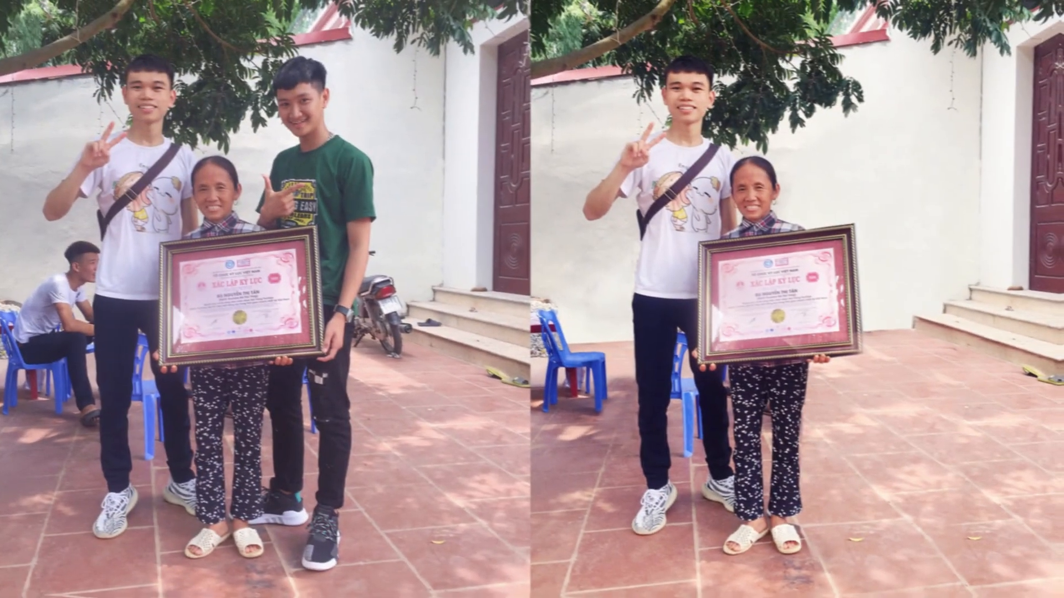